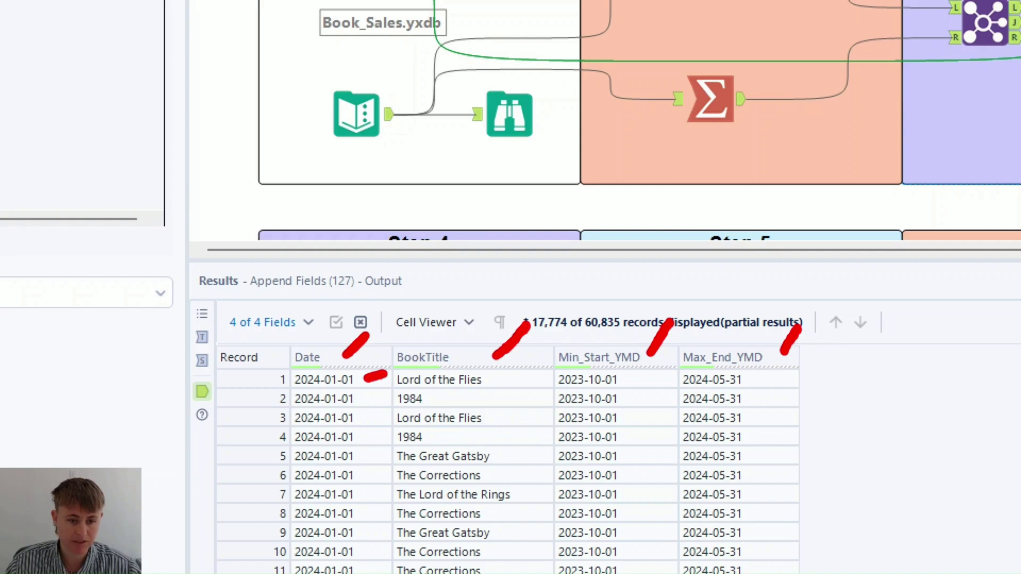
left_click_drag(657, 380, 644, 379)
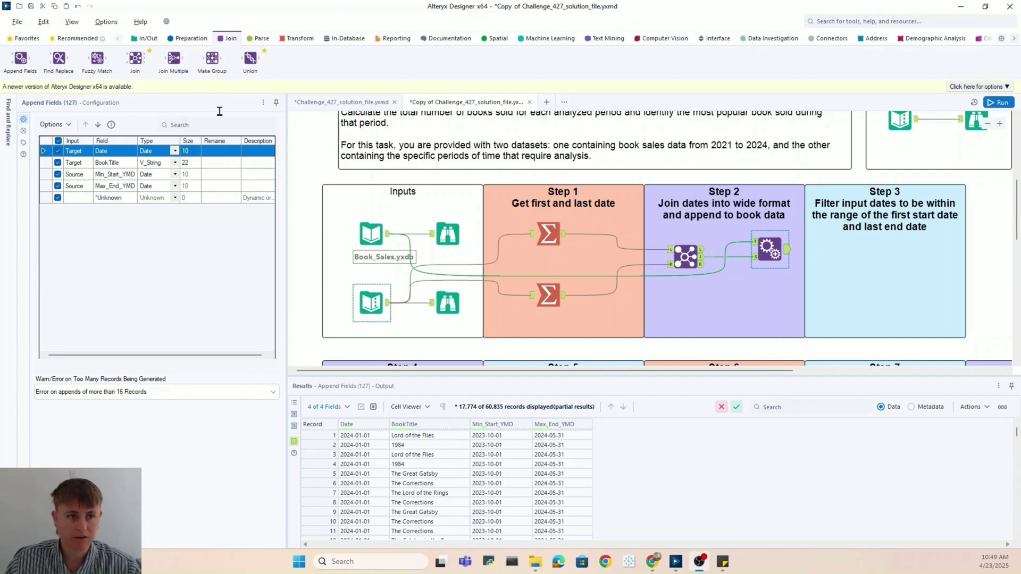
Add a Filter tool in the Step 3 container, connected to the Append Fields output, and switch it to a custom filter
left_click(190, 39)
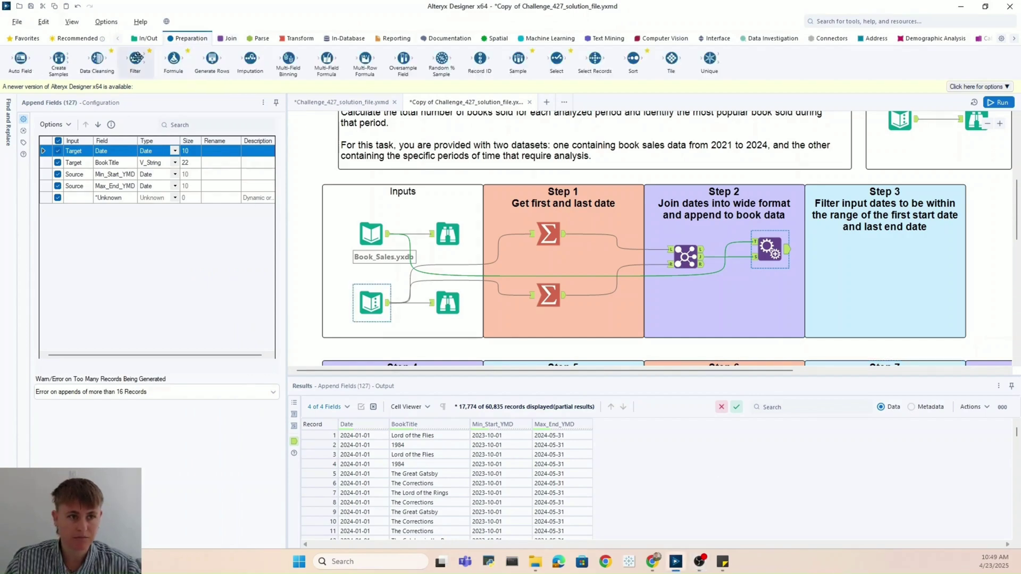
left_click_drag(135, 57, 846, 268)
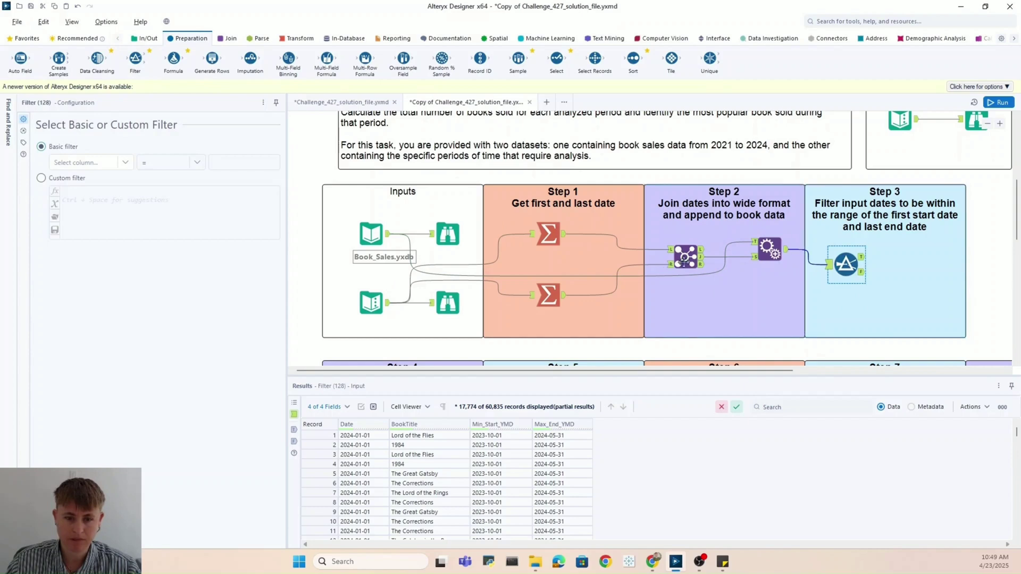
left_click(94, 166)
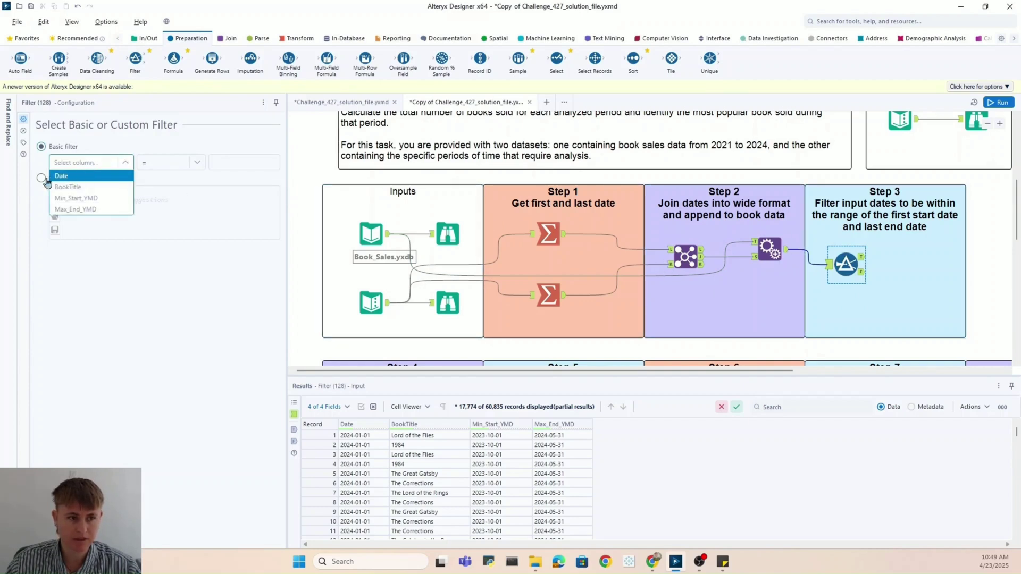
left_click(42, 179)
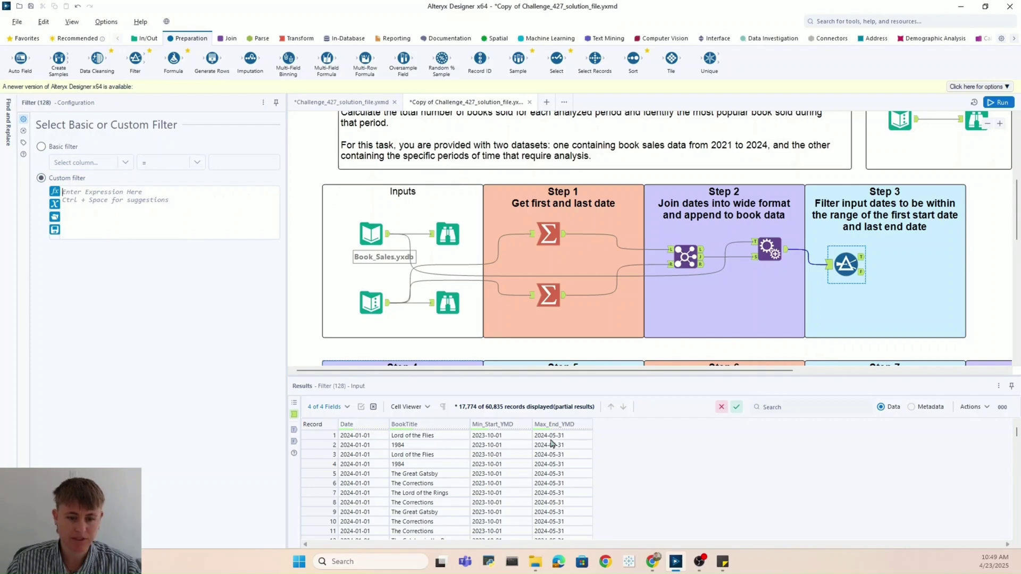
Enter the first condition of the custom filter expression as [Date] >= [Min_Start_YMD]
left_click(105, 196)
key("ctrl+space")
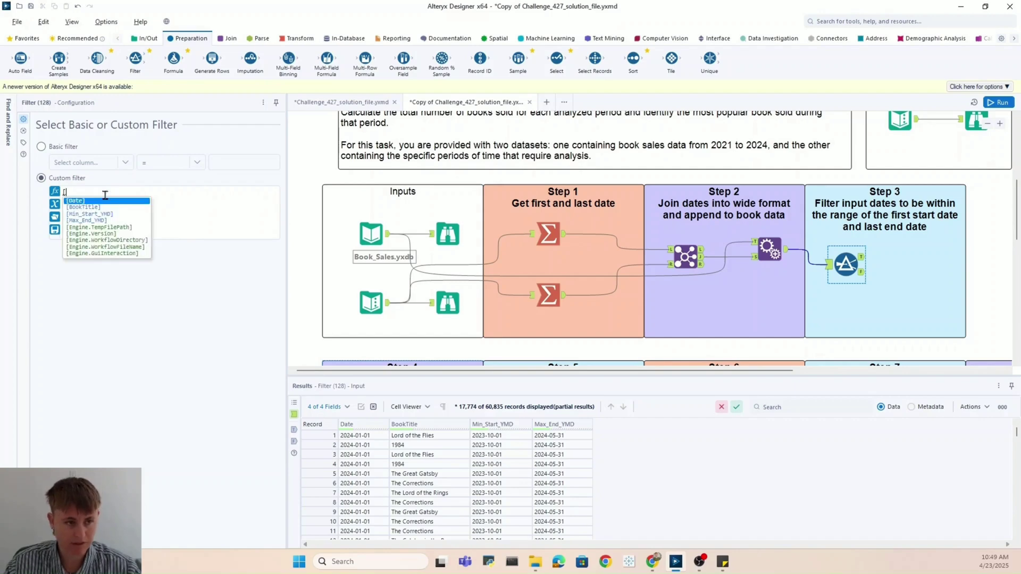
key("Return")
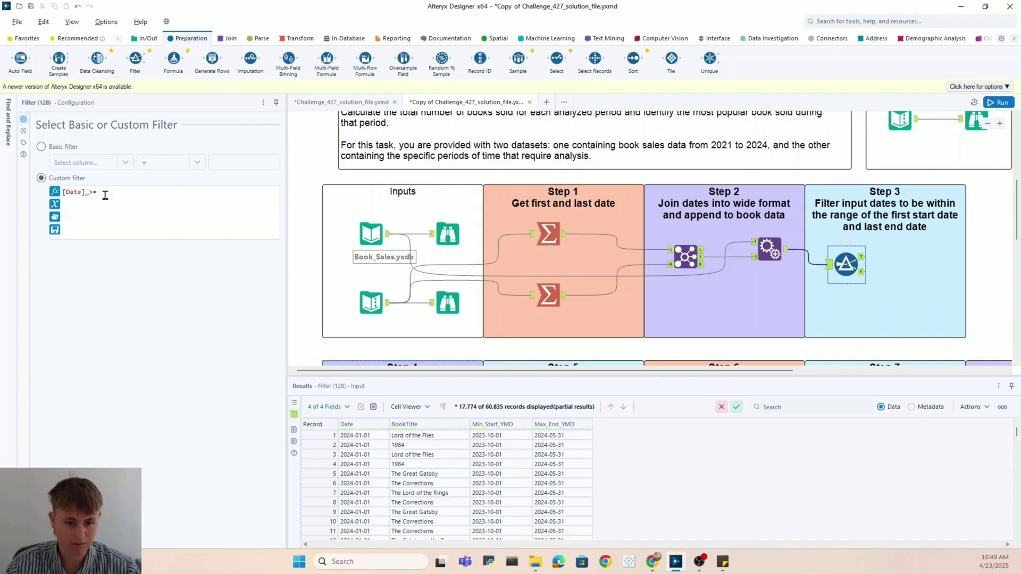
type("in")
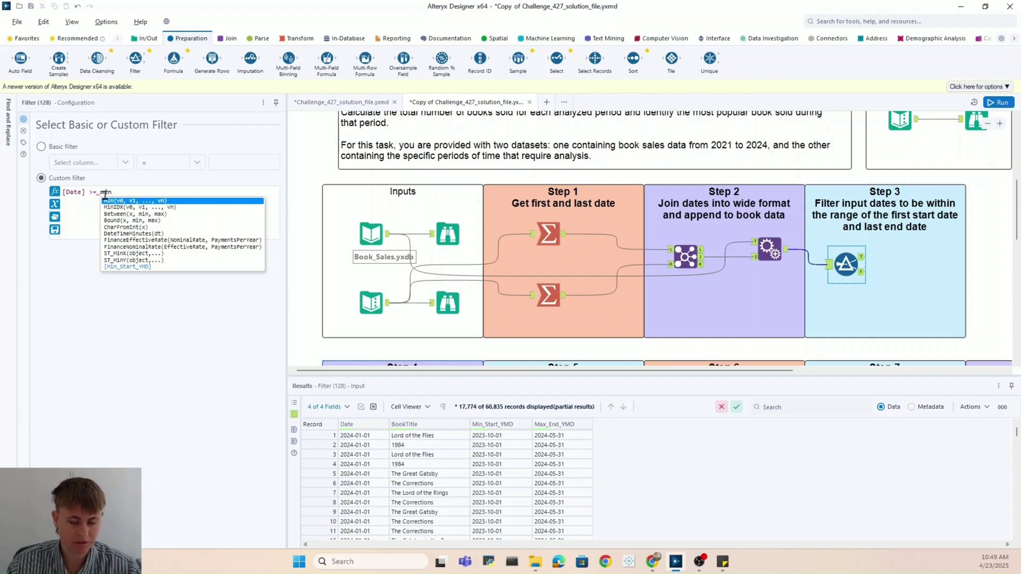
key("Down")
key("Down")
key("Down")
key("Down")
key("Down")
key("Down")
key("Down")
key("Down")
key("Down")
key("Down")
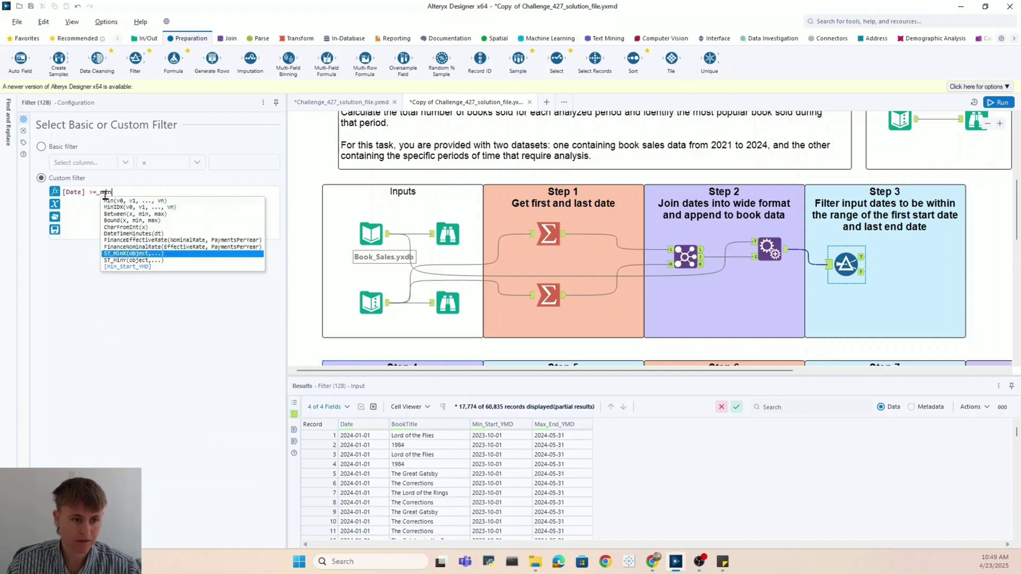
key("Return")
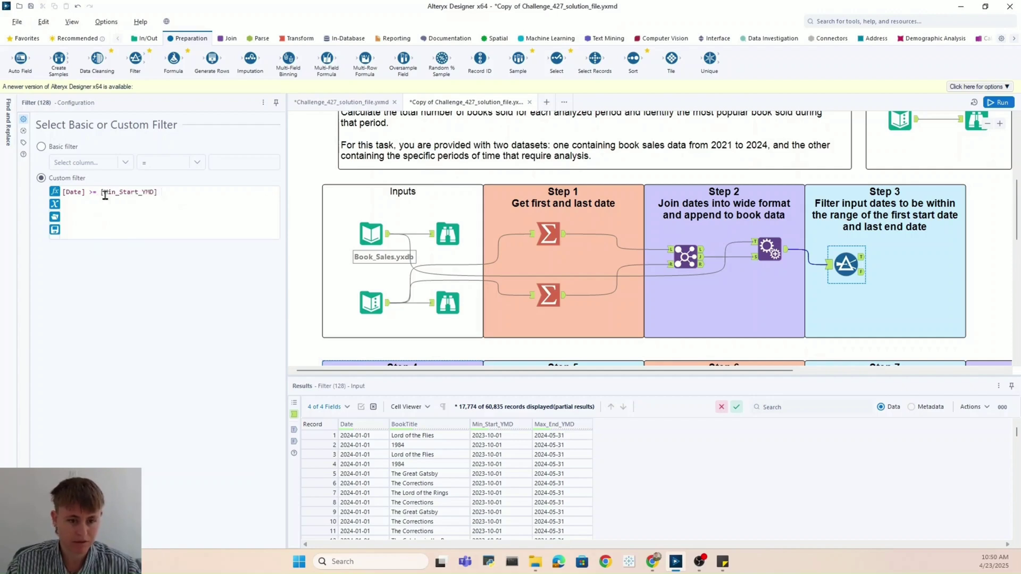
Extend the filter expression on a second line with AND [Date] <= [Max_End_YMD]
type("AND ")
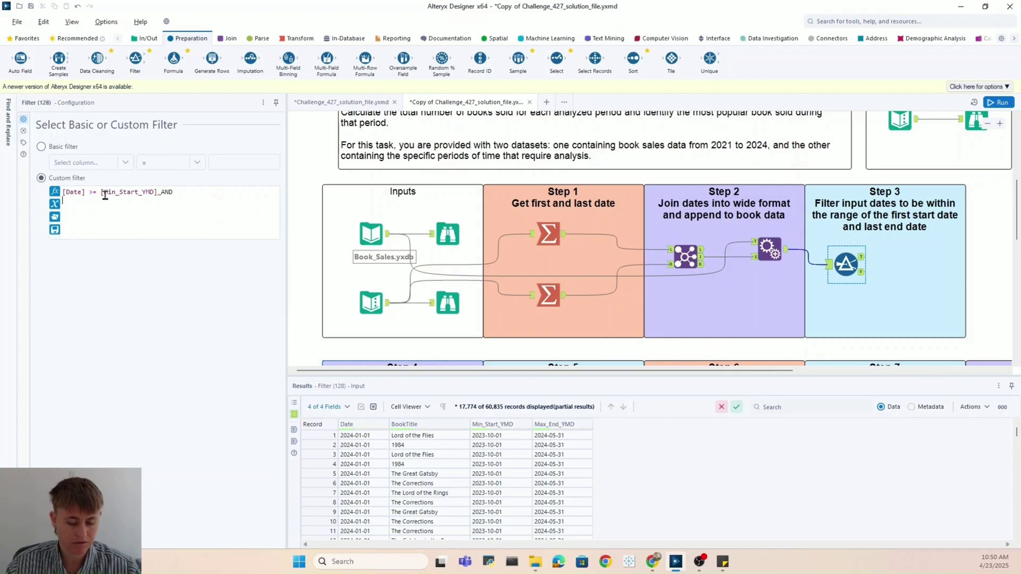
type("date")
key("BackSpace")
key("BackSpace")
key("BackSpace")
key("BackSpace")
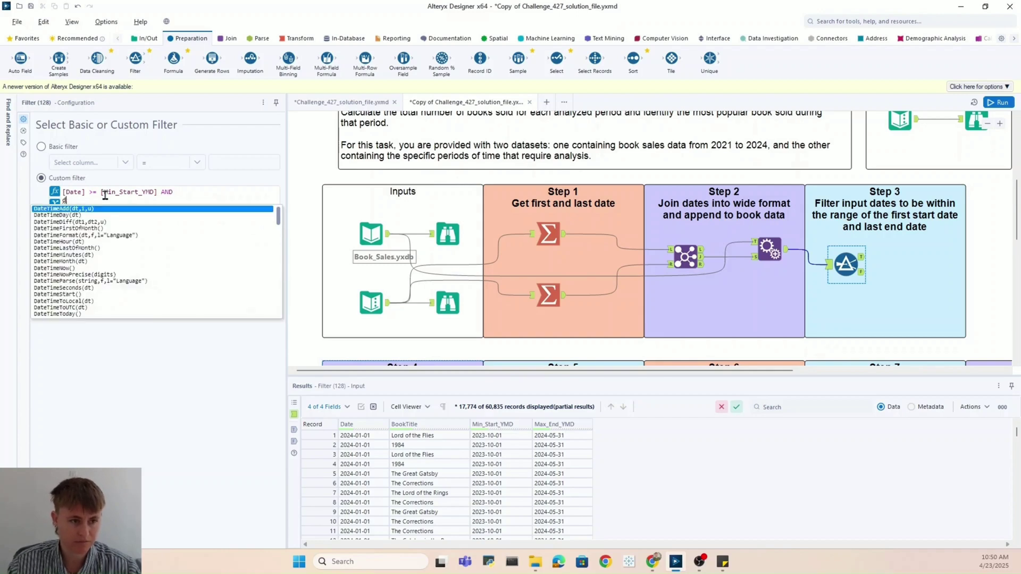
type("[dat")
key("Return")
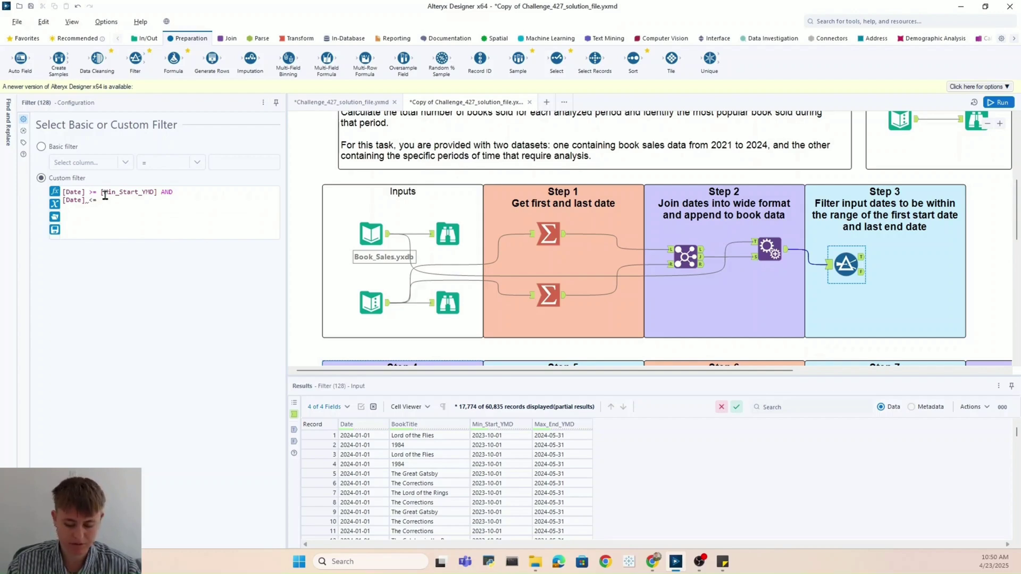
type("[max")
key("Return")
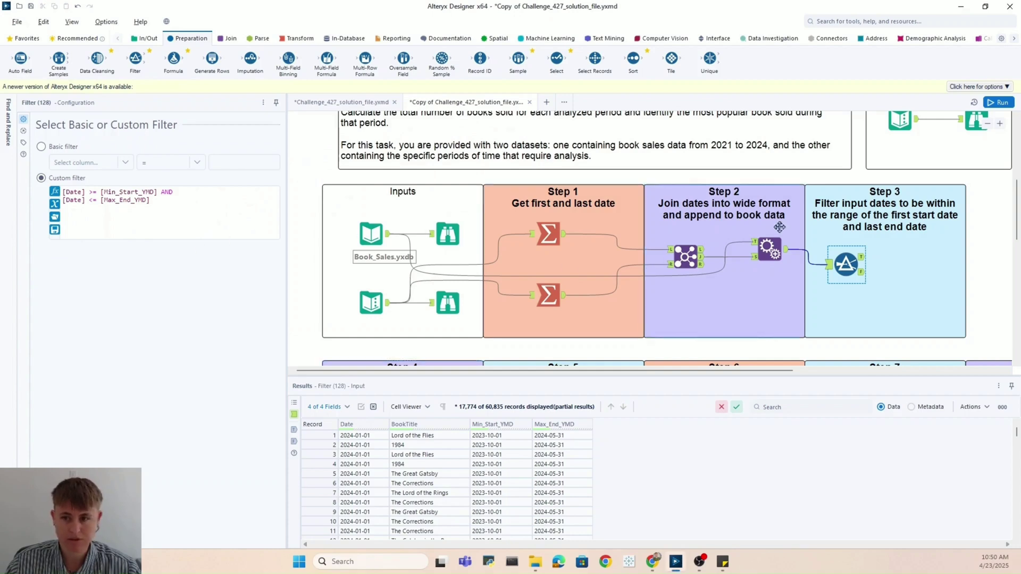
Run the workflow and view the Filter tool's True and False outputs
left_click(996, 104)
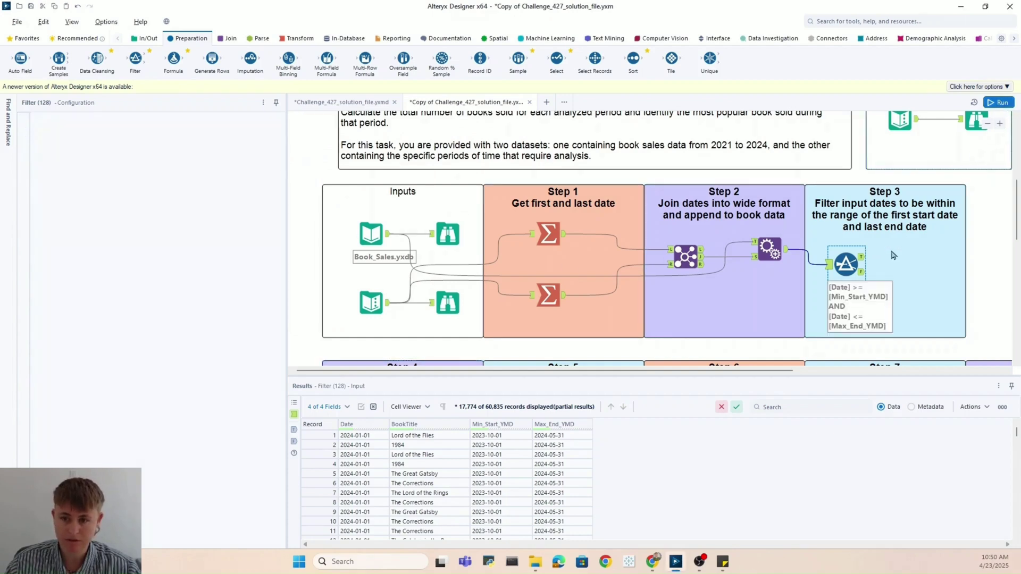
left_click(863, 259)
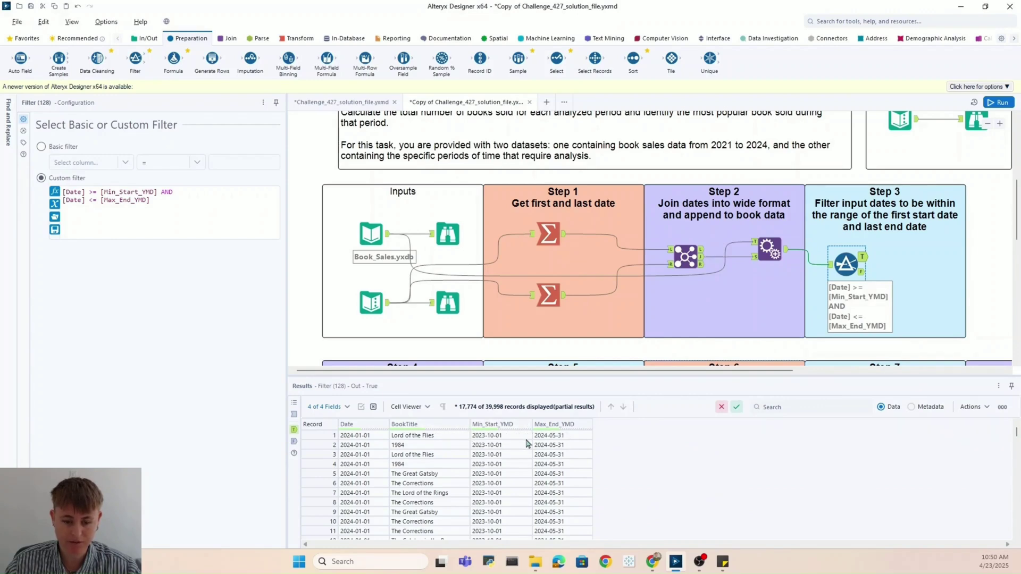
left_click(863, 272)
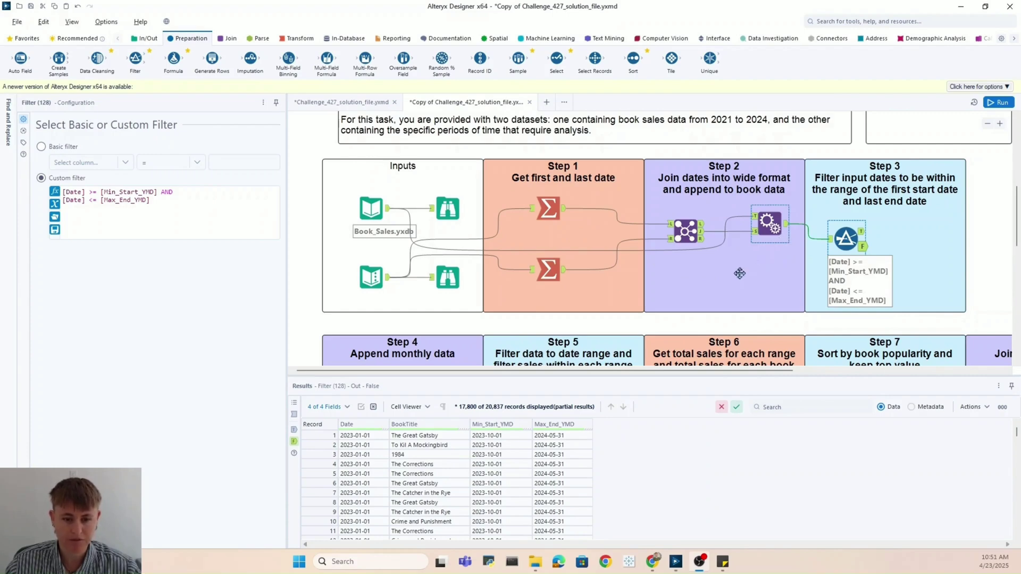
Add an Append Fields tool in the Step 4 container and connect the Filter's True output to its Target input
scroll(710, 255, "down", 2)
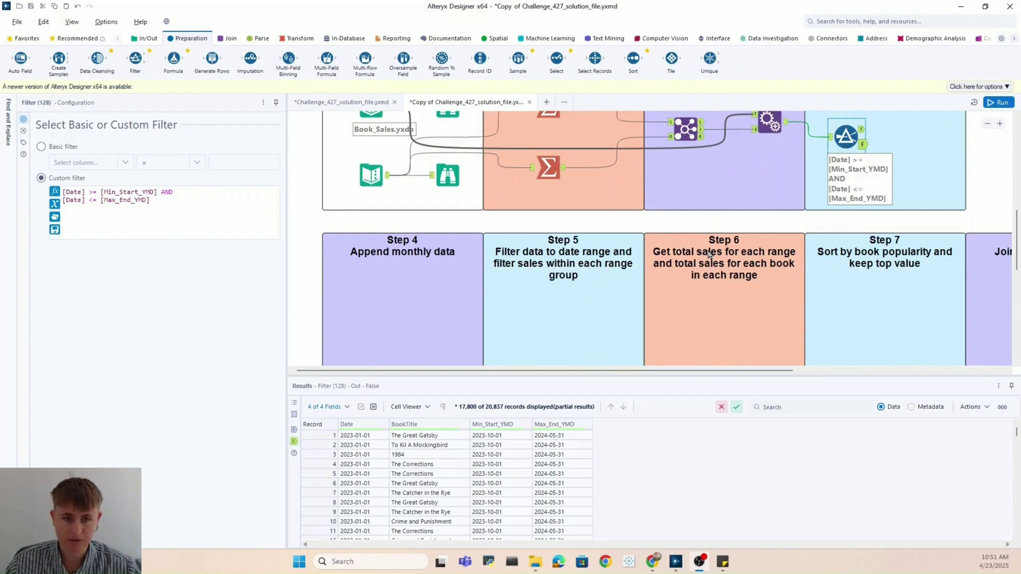
left_click(229, 39)
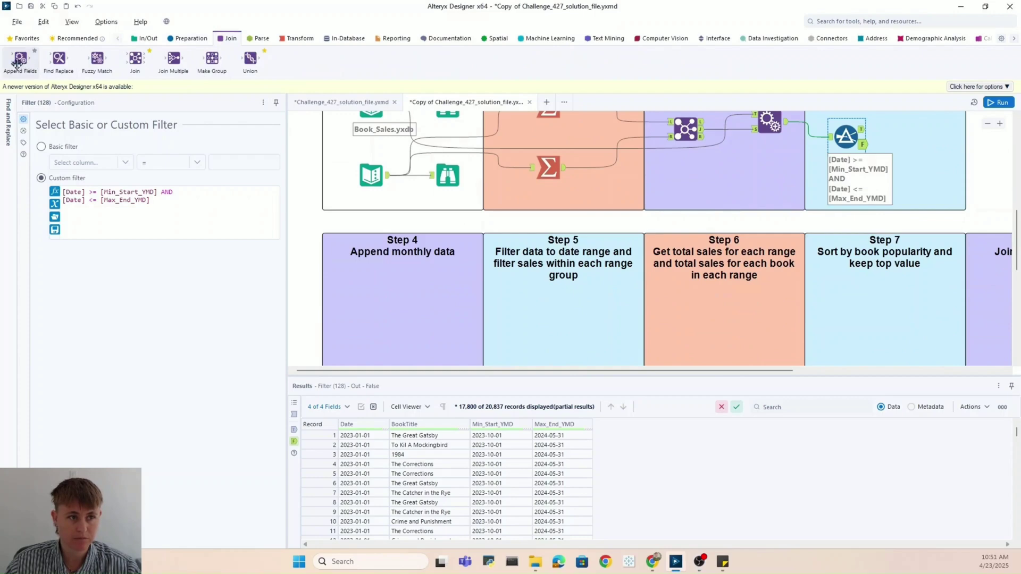
left_click_drag(20, 59, 410, 306)
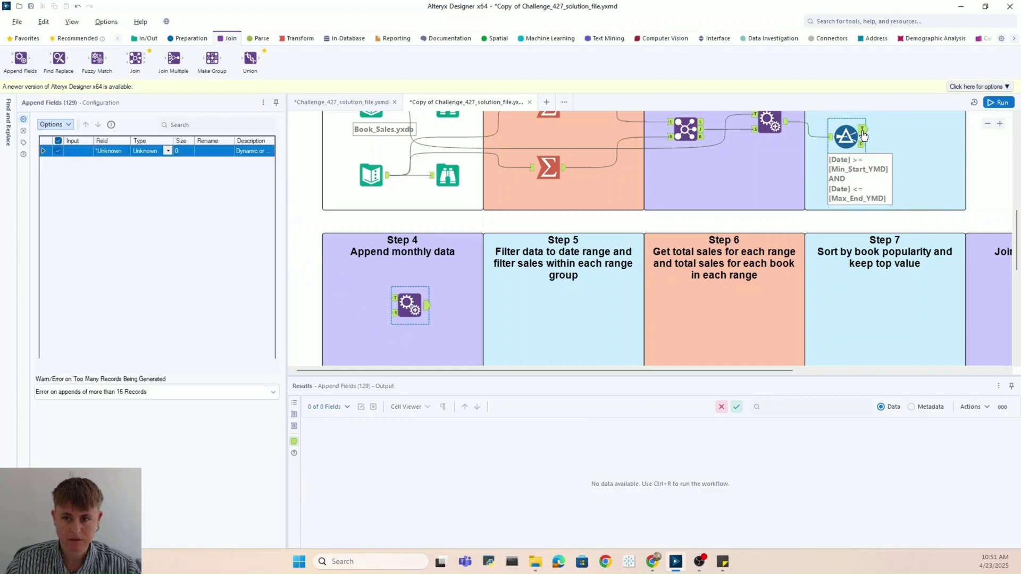
left_click_drag(864, 135, 396, 297)
key("ctrl+r")
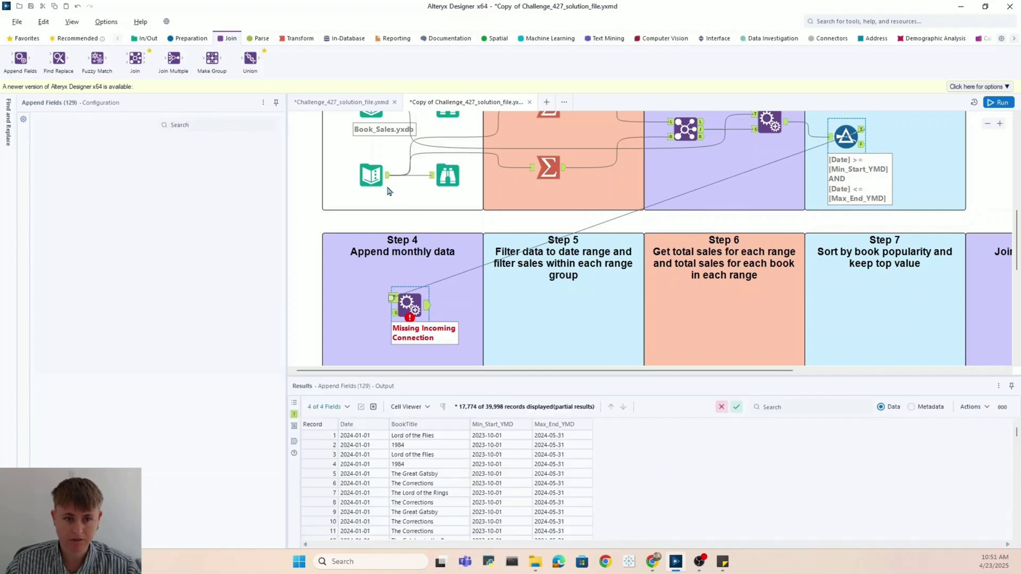
Connect the lower input dataset with the date periods to the Step 4 Append Fields' Source input and run the workflow
left_click_drag(389, 180, 400, 314)
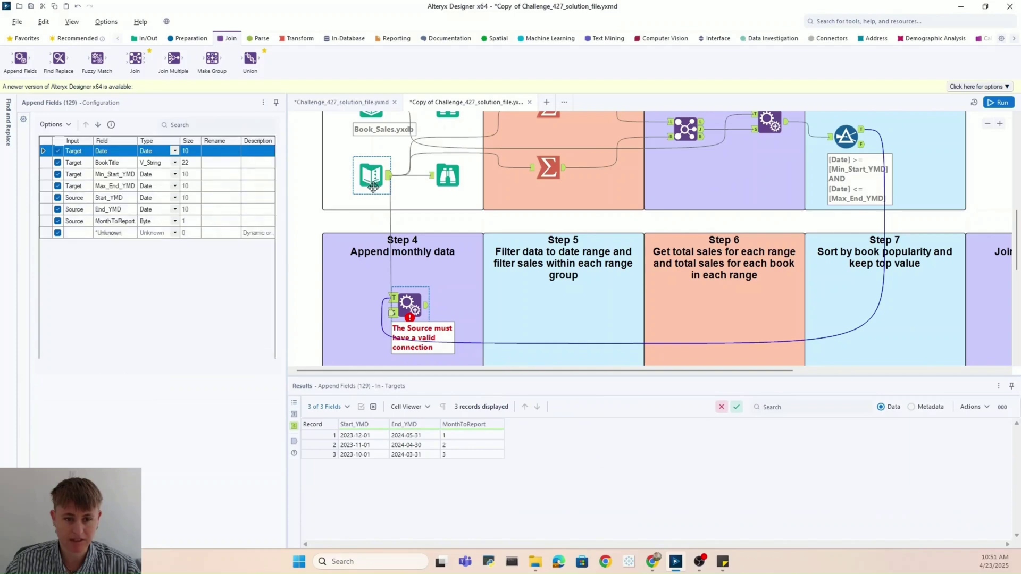
left_click(401, 316)
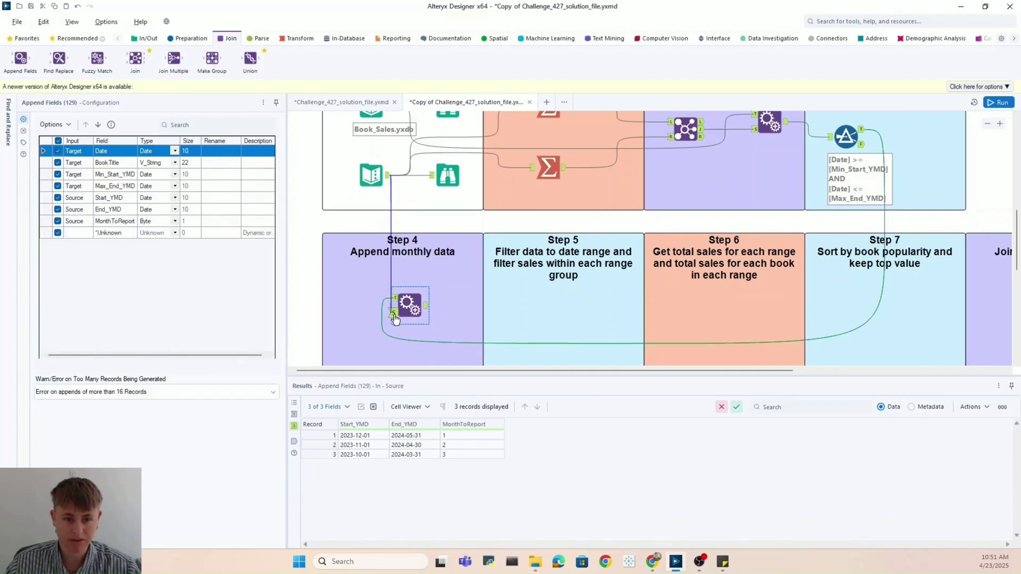
left_click(998, 103)
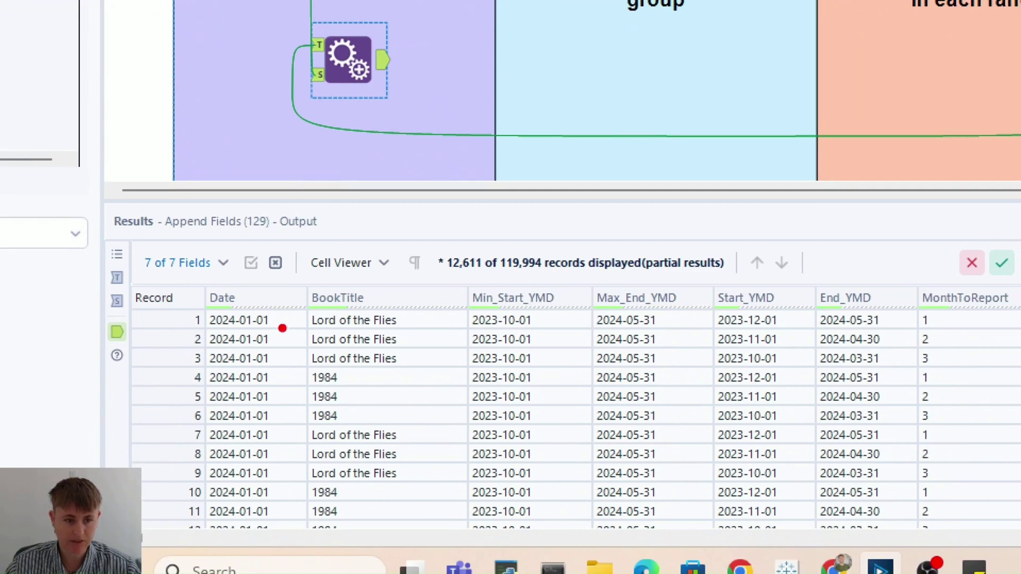
left_click_drag(272, 317, 287, 303)
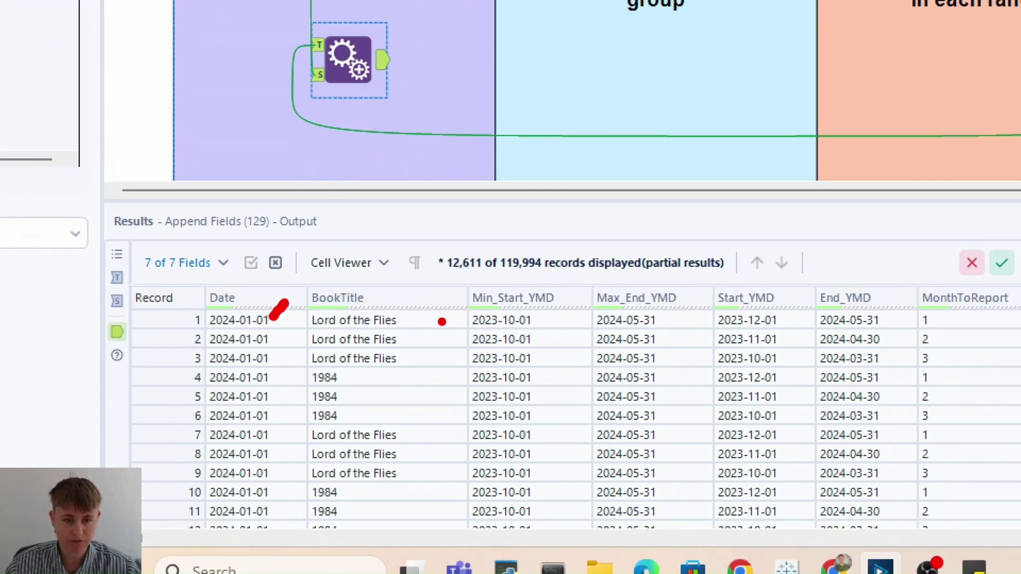
left_click_drag(440, 323, 451, 302)
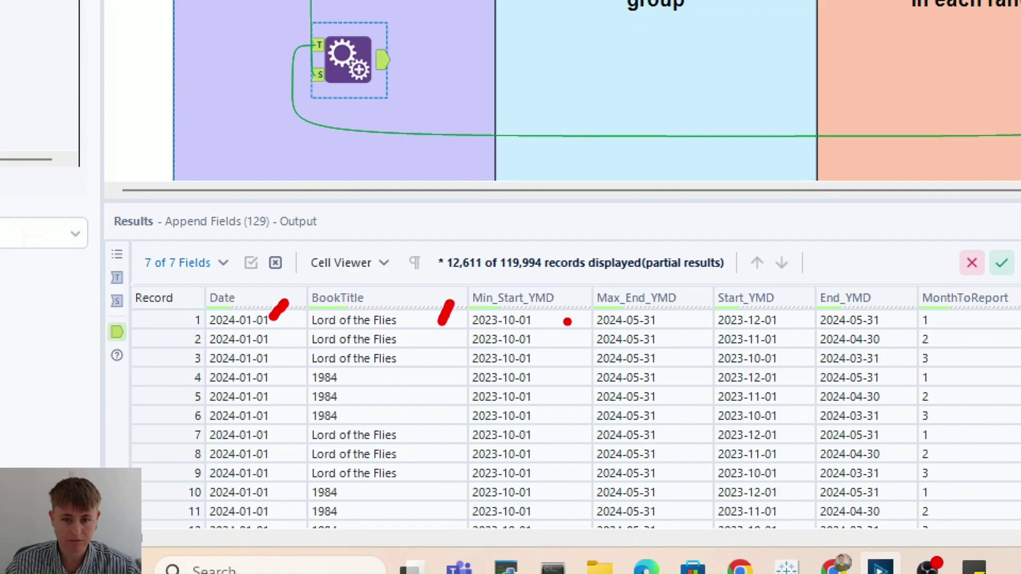
left_click_drag(567, 323, 578, 303)
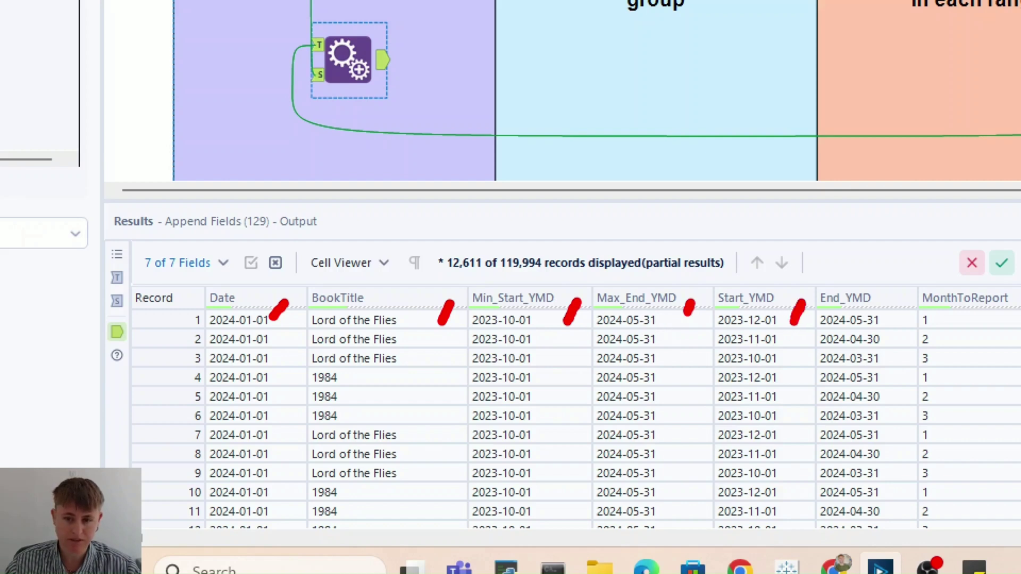
left_click_drag(885, 314, 894, 302)
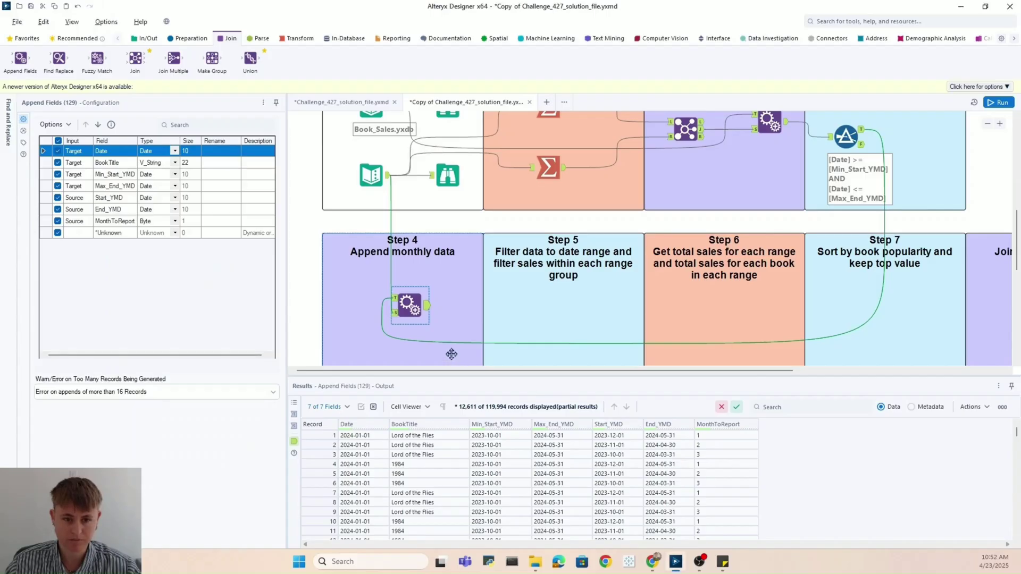
Nudge the Step 4 Append Fields tool up and connect a new Formula tool in Step 5 with an output column named InRange
mouse_move(413, 308)
left_mouse_down()
mouse_move(414, 323)
mouse_move(415, 301)
left_mouse_up()
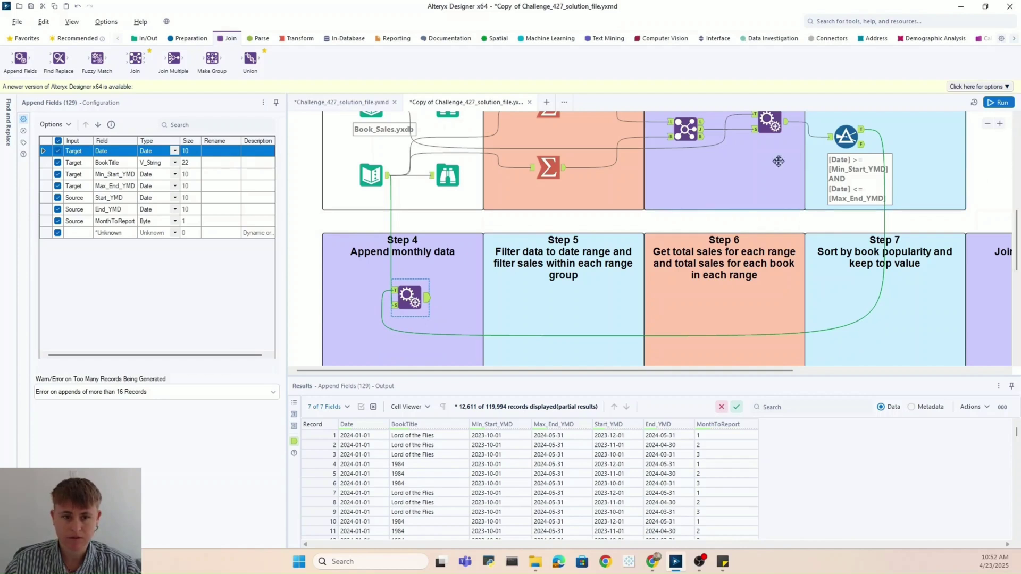
left_click(187, 38)
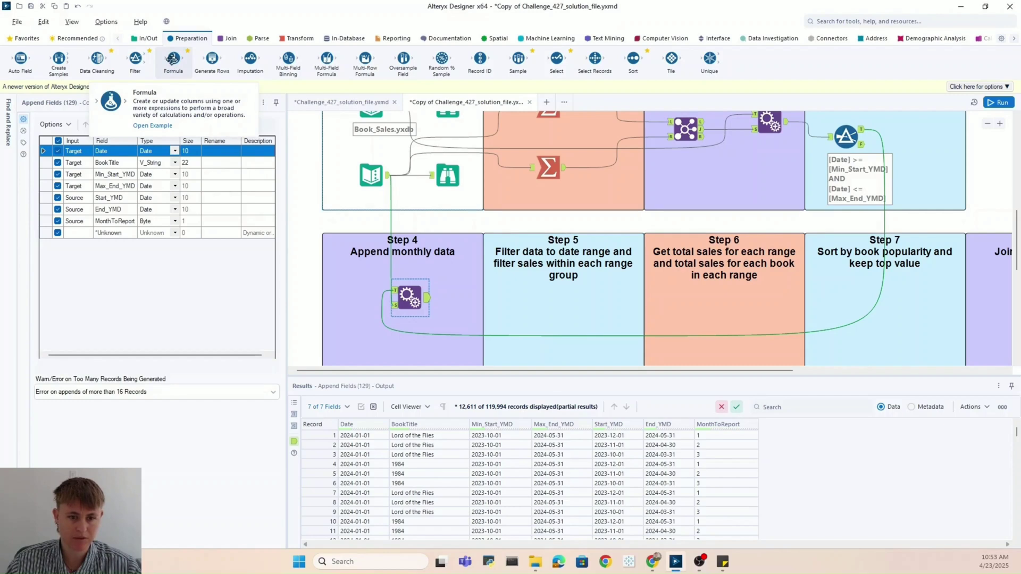
left_click_drag(173, 60, 509, 306)
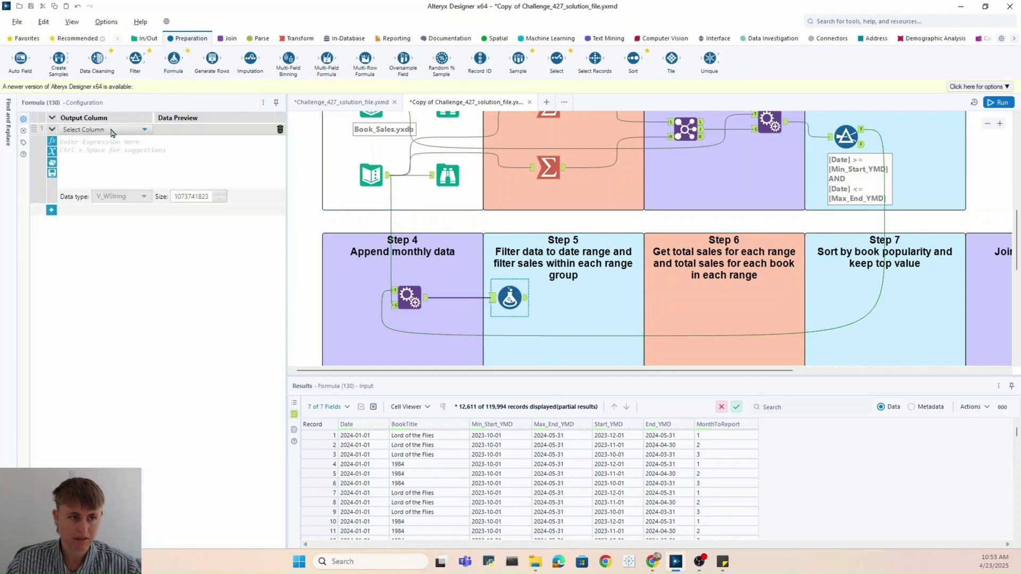
left_click(112, 132)
left_click(106, 141)
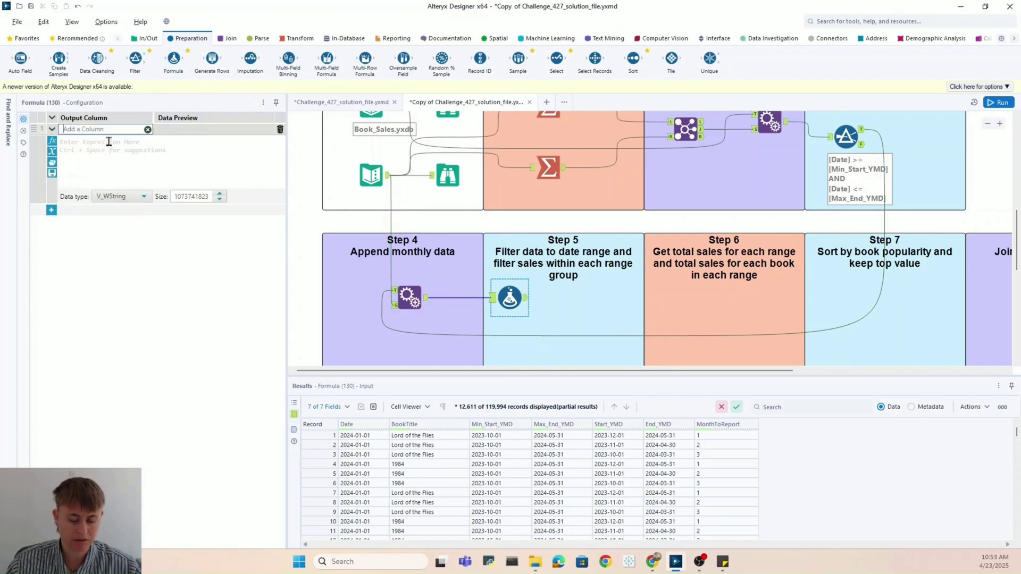
type("InRange")
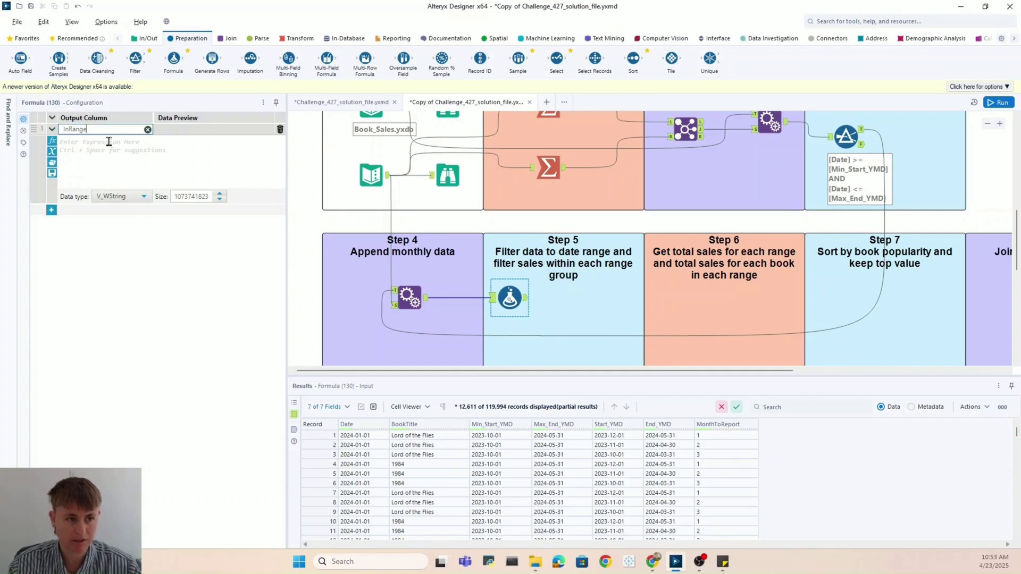
Define InRange as a Bool returning 1 when Start_YMD<=Date and Date<=End_YMD, otherwise 0, and run the workflow to view the Formula output
left_click(109, 142)
type("IF [Start_YMD]<=[Date] && [Date]<=[End_YMD] THEN 1 ELSE 0 ENDIF")
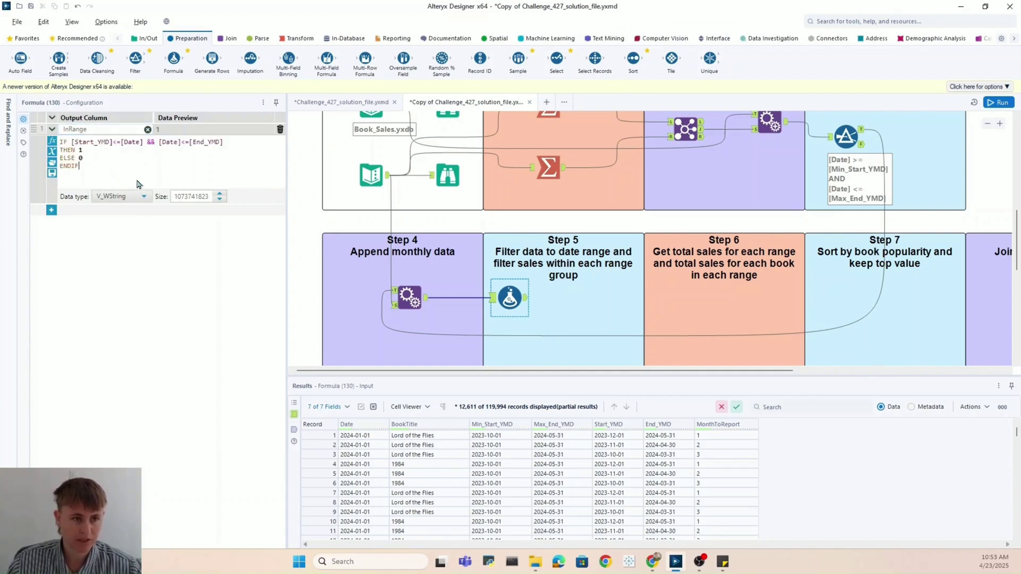
left_click(123, 197)
scroll(119, 229, "up", 4)
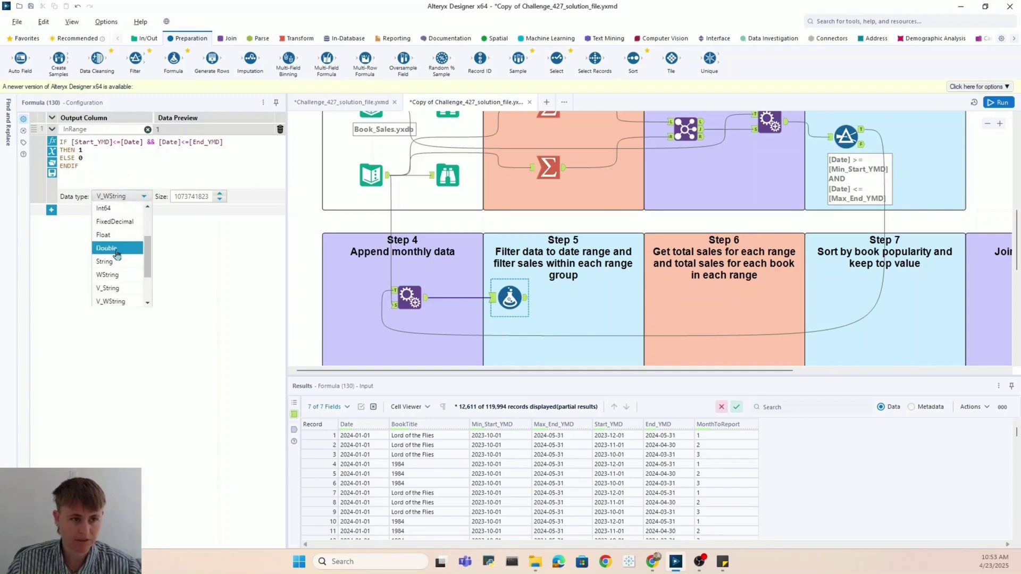
left_click(117, 209)
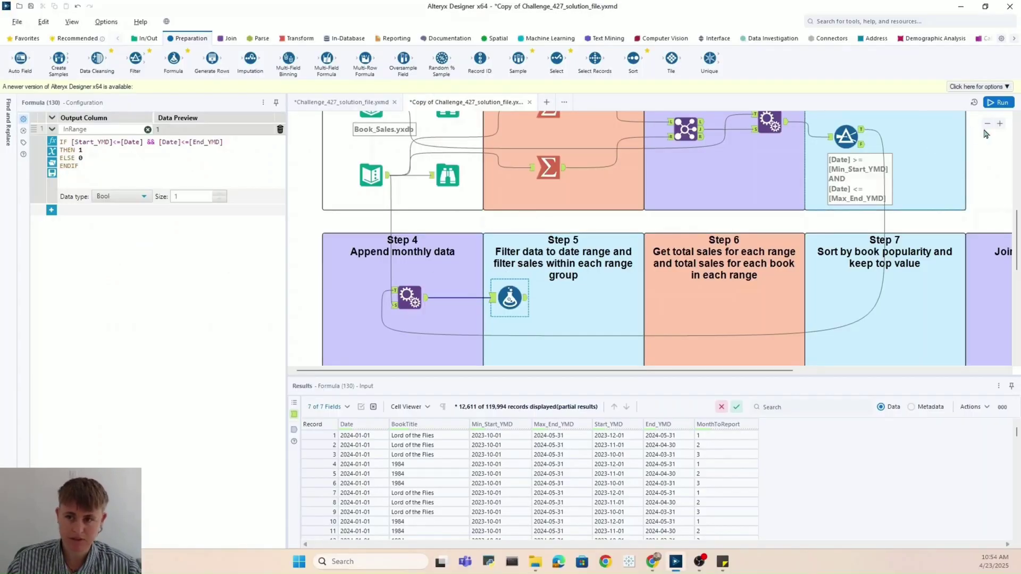
left_click(997, 102)
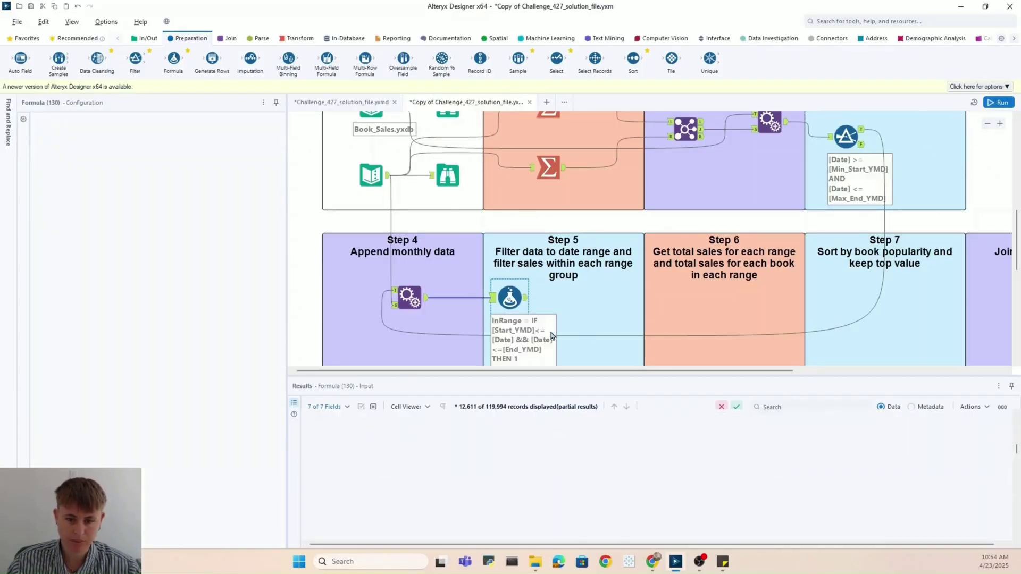
left_click(526, 301)
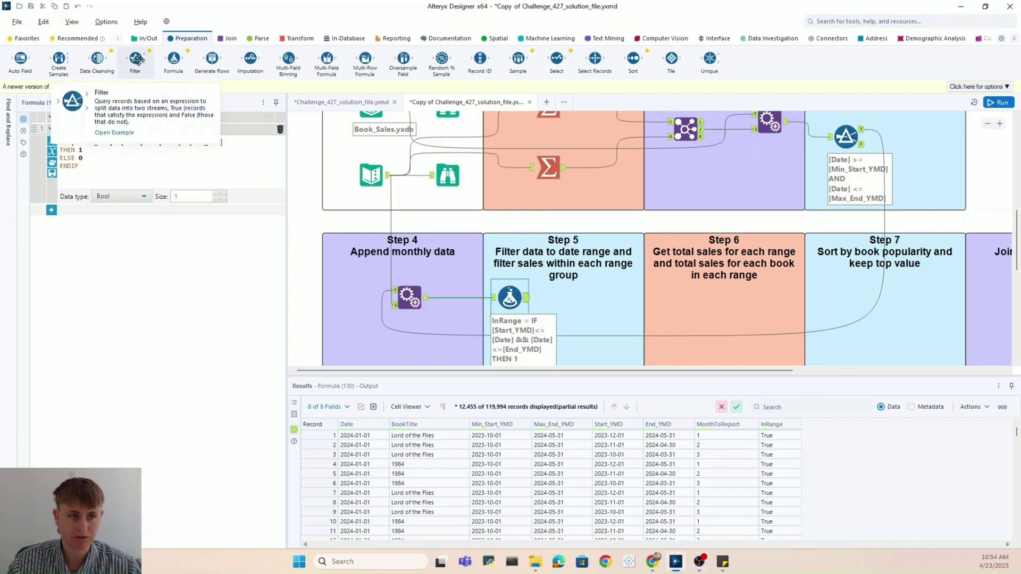
Add a Filter tool after the Step 5 Formula keeping rows where InRange is true, and run the workflow to view its True output
left_click_drag(136, 59, 600, 299)
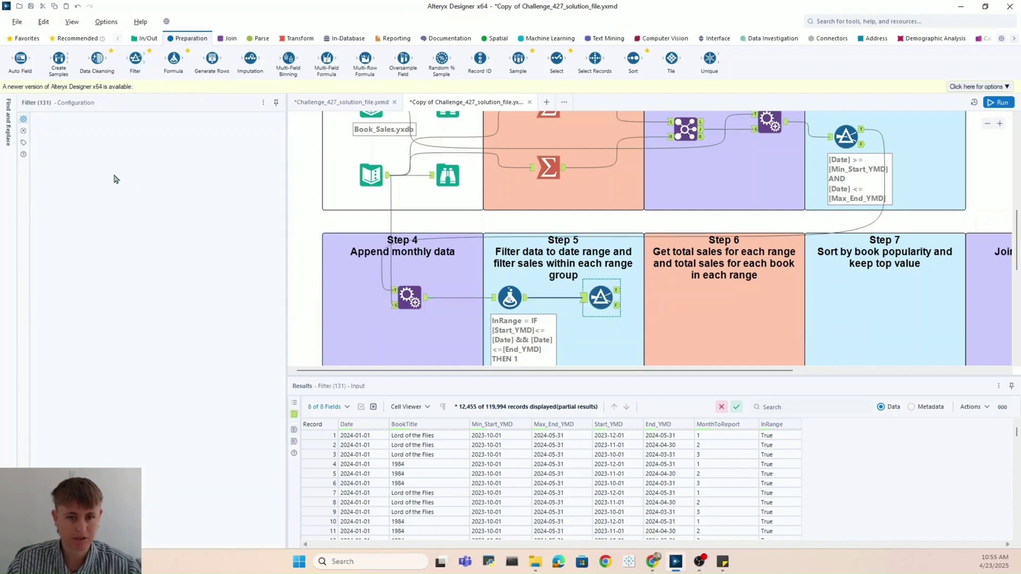
left_click(98, 167)
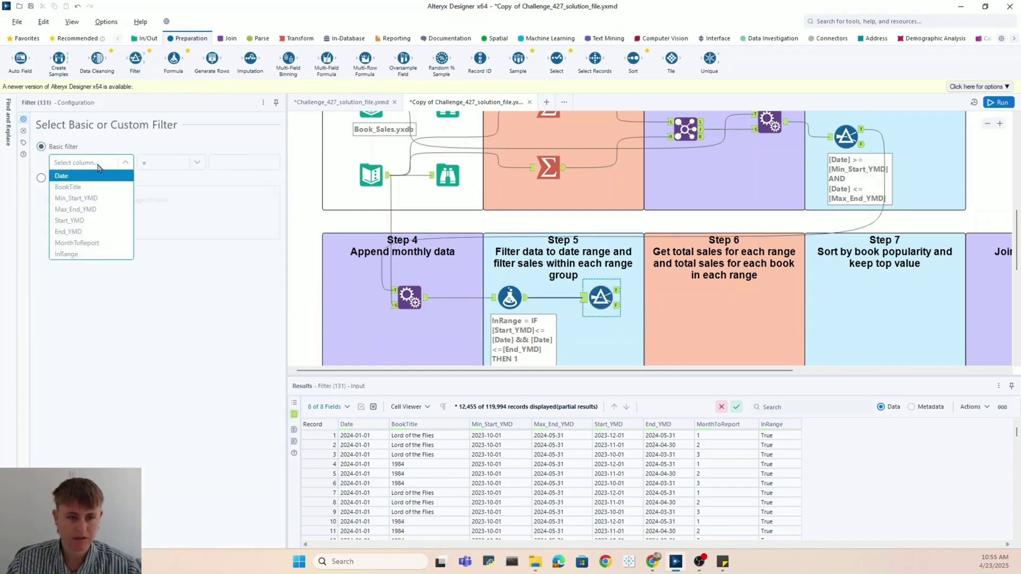
left_click(86, 254)
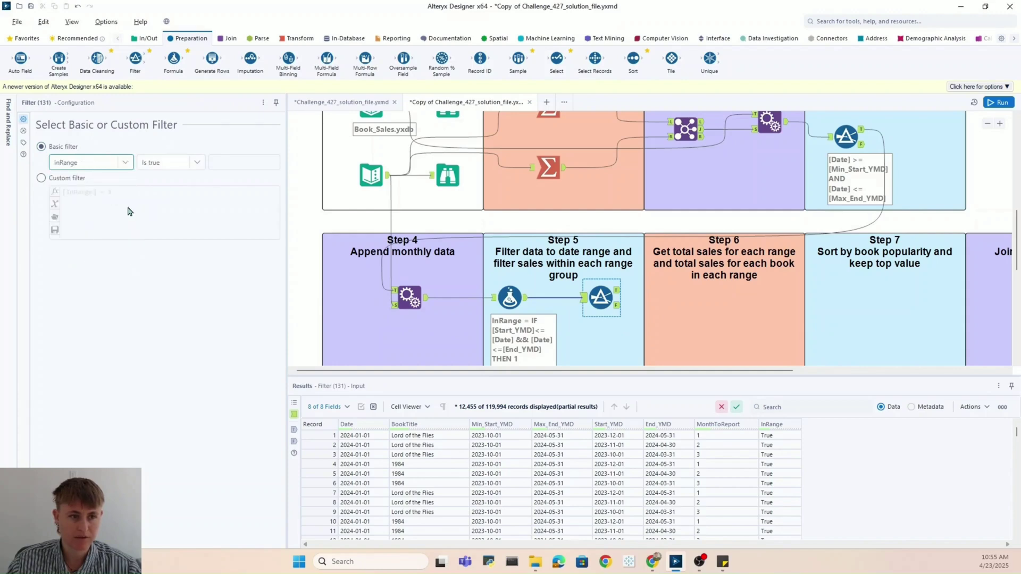
left_click(998, 102)
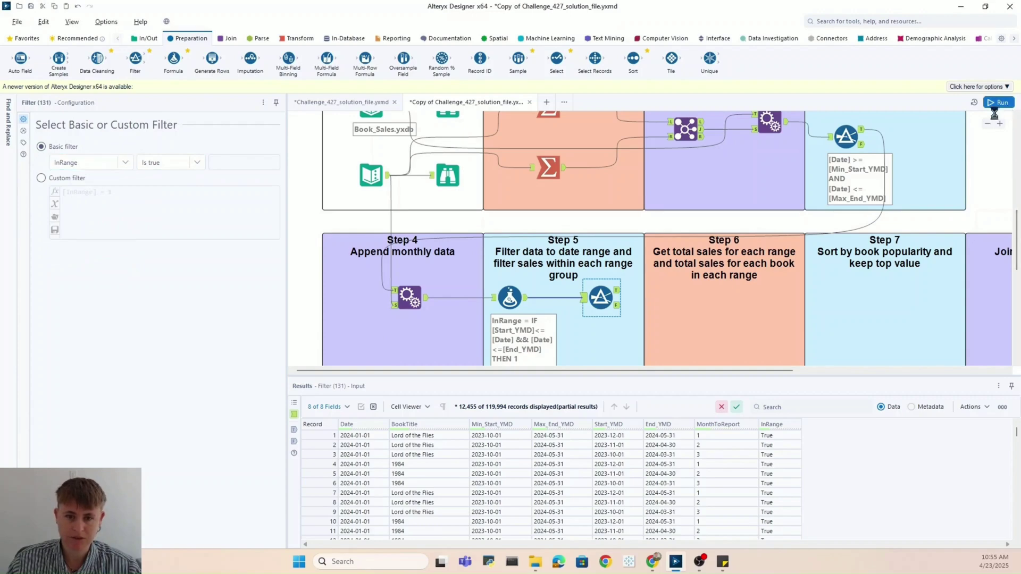
left_click(617, 293)
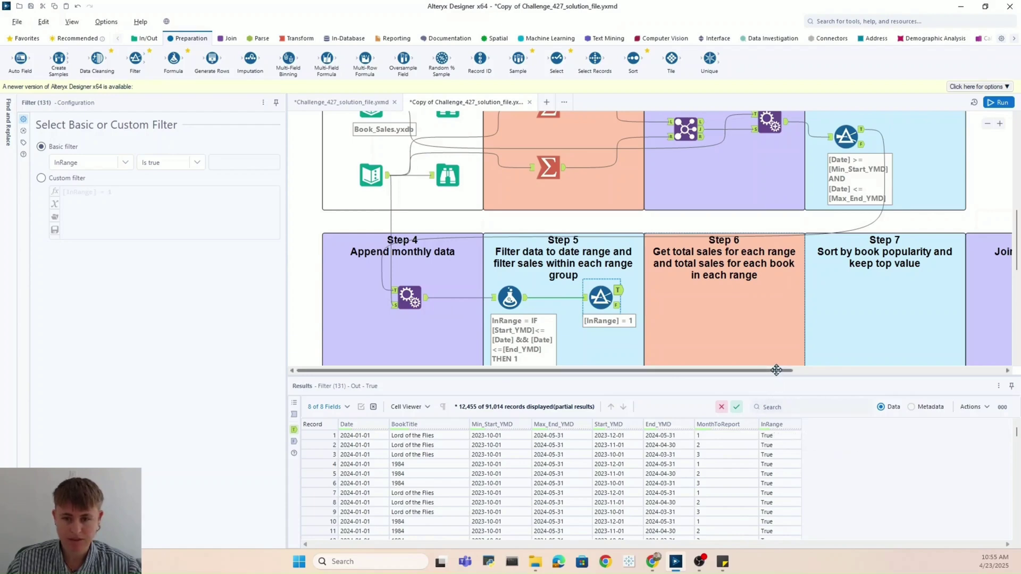
Add a Summarize tool in the Step 6 container and connect it to the Step 5 Filter's True output
left_click_drag(776, 371, 854, 371)
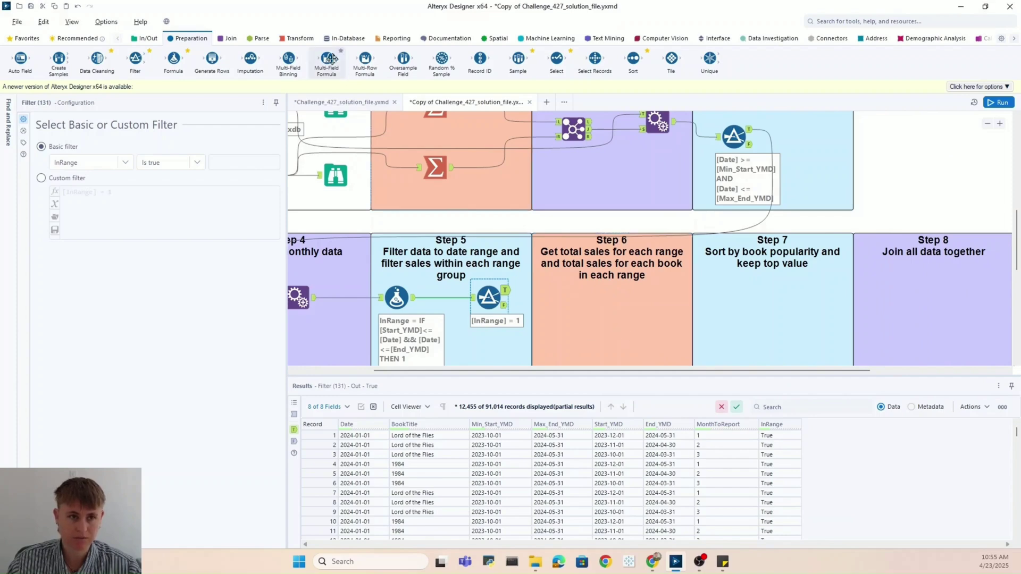
left_click(288, 40)
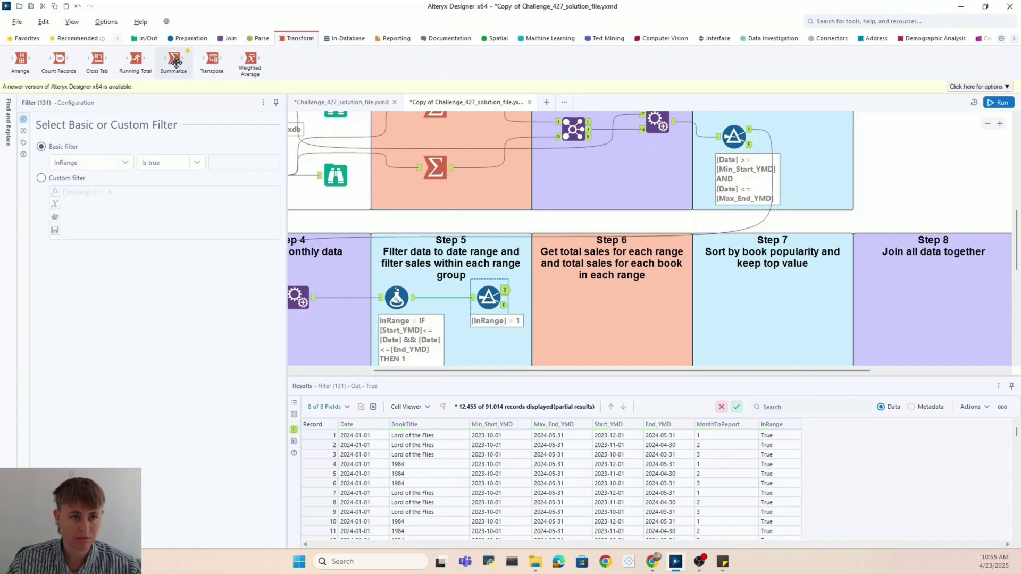
left_click_drag(176, 63, 565, 304)
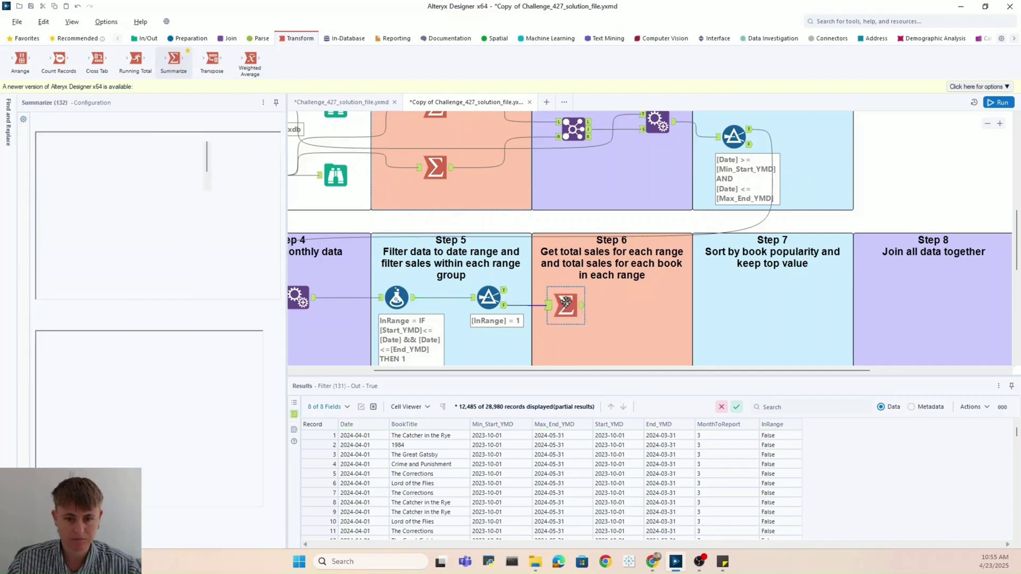
left_click(532, 311)
right_click(532, 311)
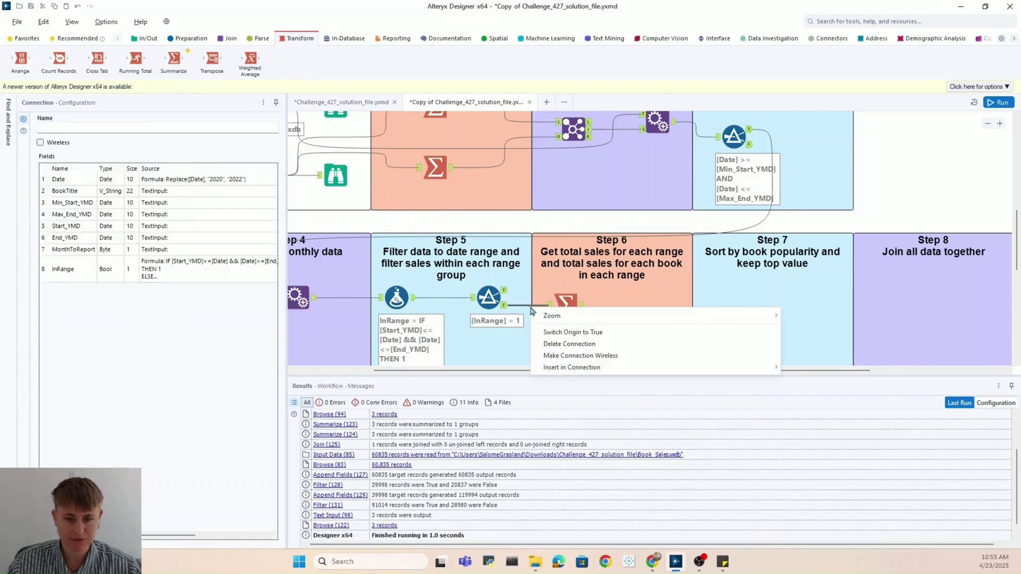
left_click(553, 332)
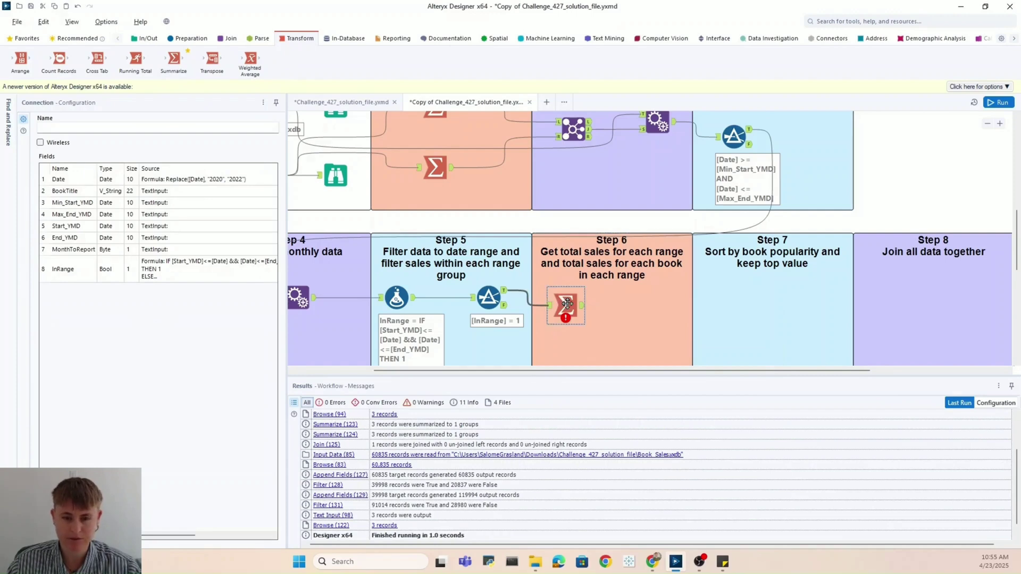
Configure the Summarize tool to group by MonthToReport and count BookTitle, and run the workflow
left_click(565, 304)
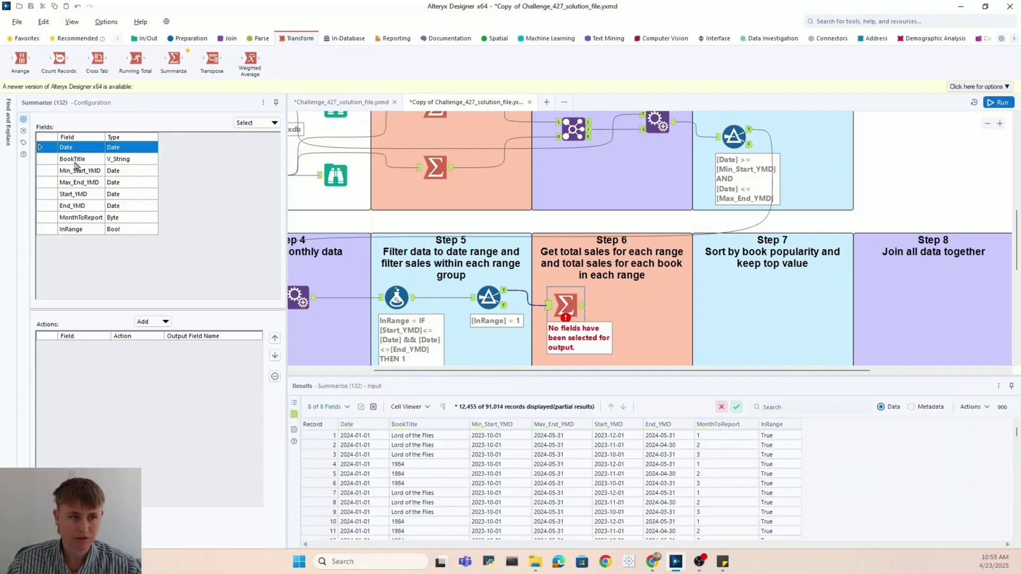
left_click(86, 218)
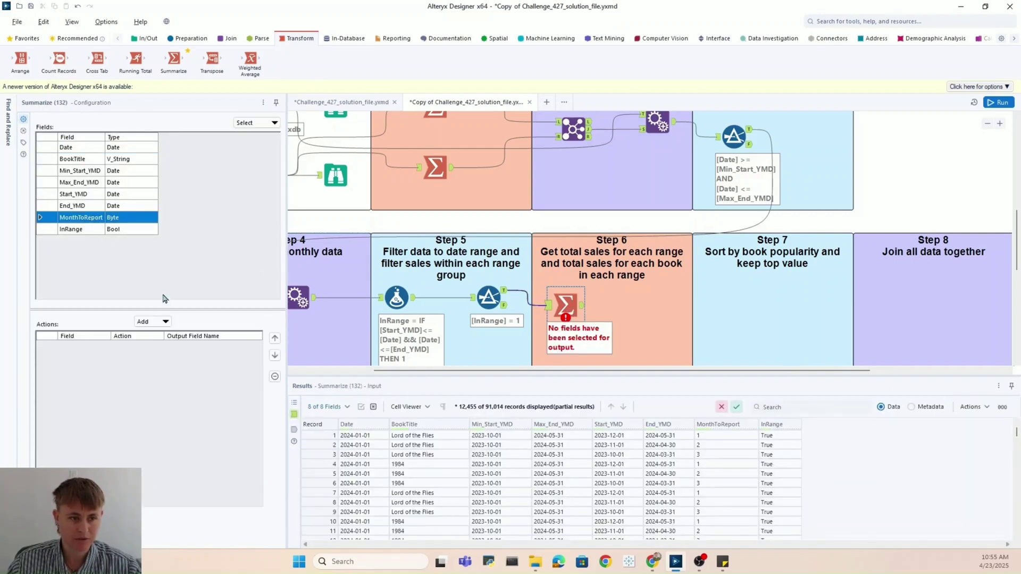
left_click(166, 323)
left_click(176, 335)
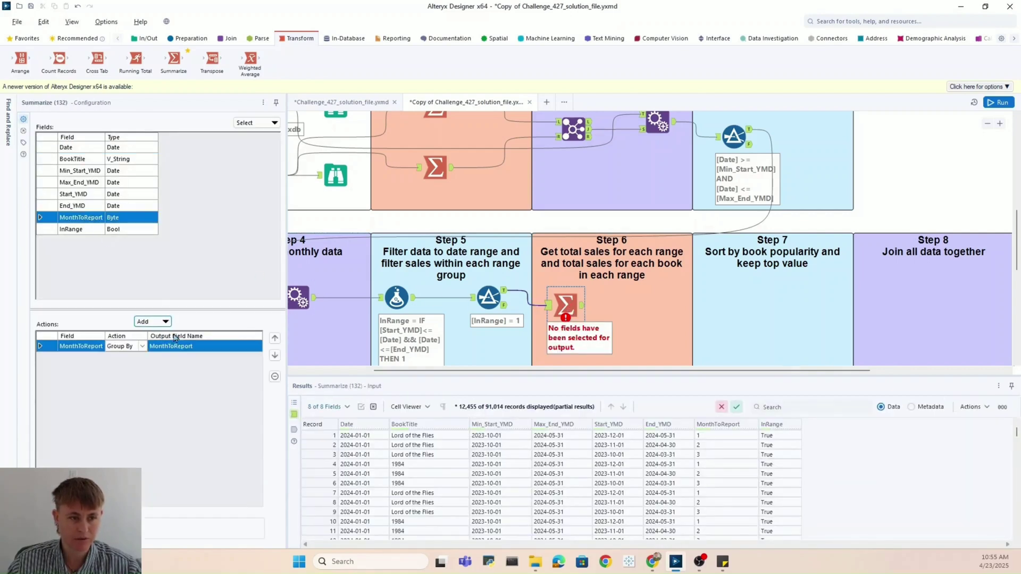
left_click(79, 161)
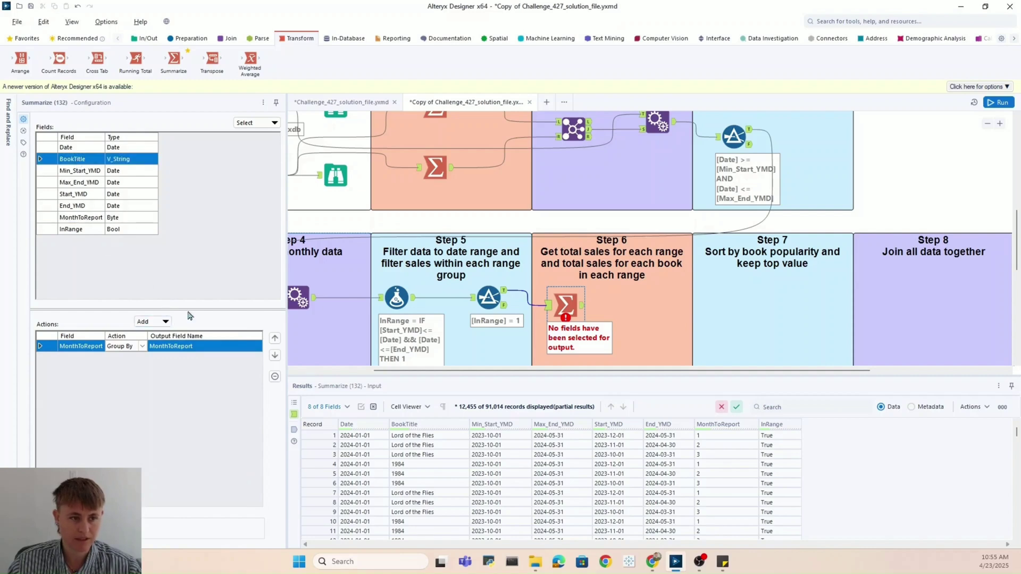
left_click(160, 322)
left_click(183, 363)
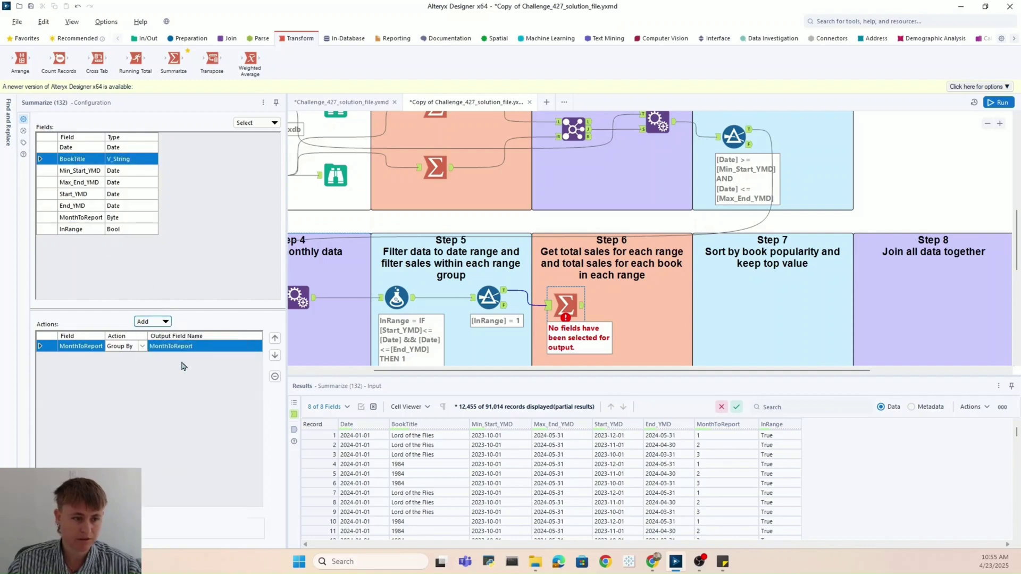
left_click(995, 103)
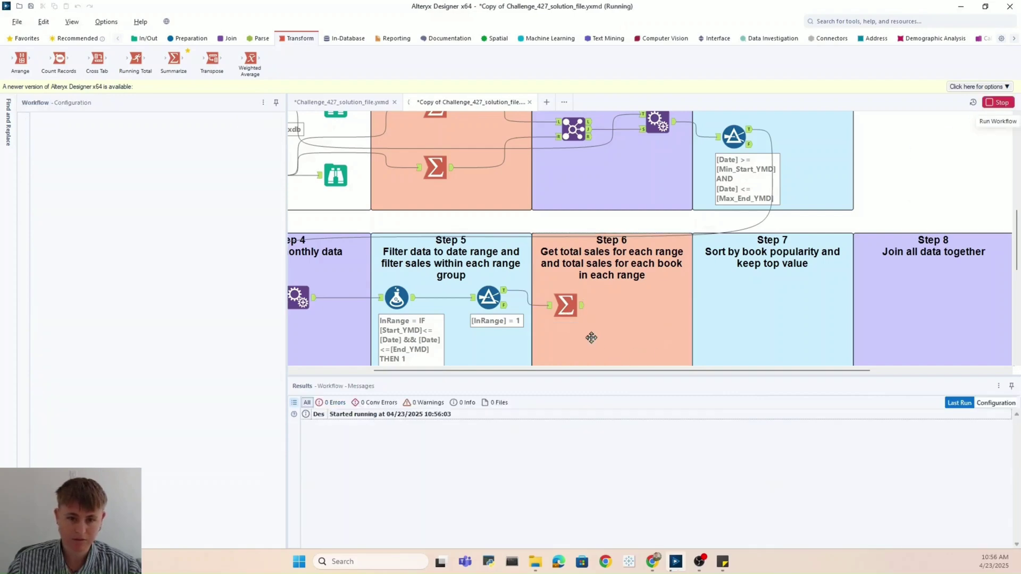
left_click(581, 312)
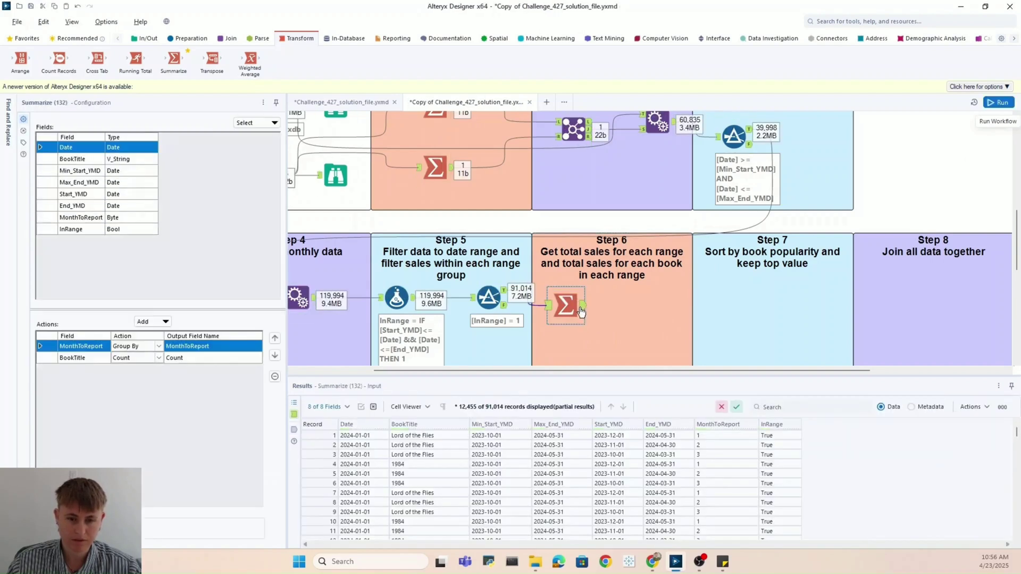
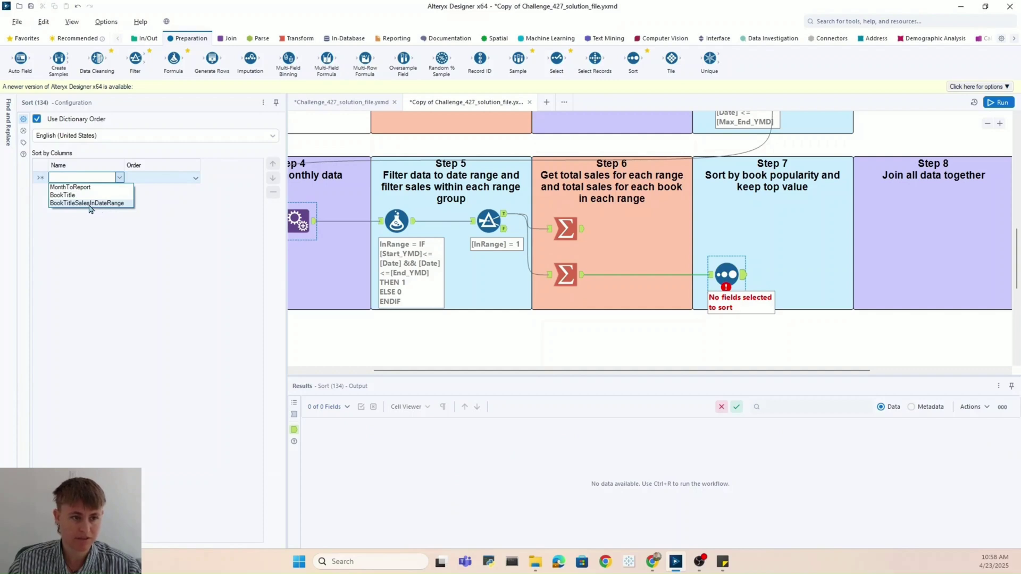
Set the Step 7 Sort tool to order BookTitleSalesInDateRange descending, and run the workflow to view the sorted output
left_click(89, 203)
left_click(206, 181)
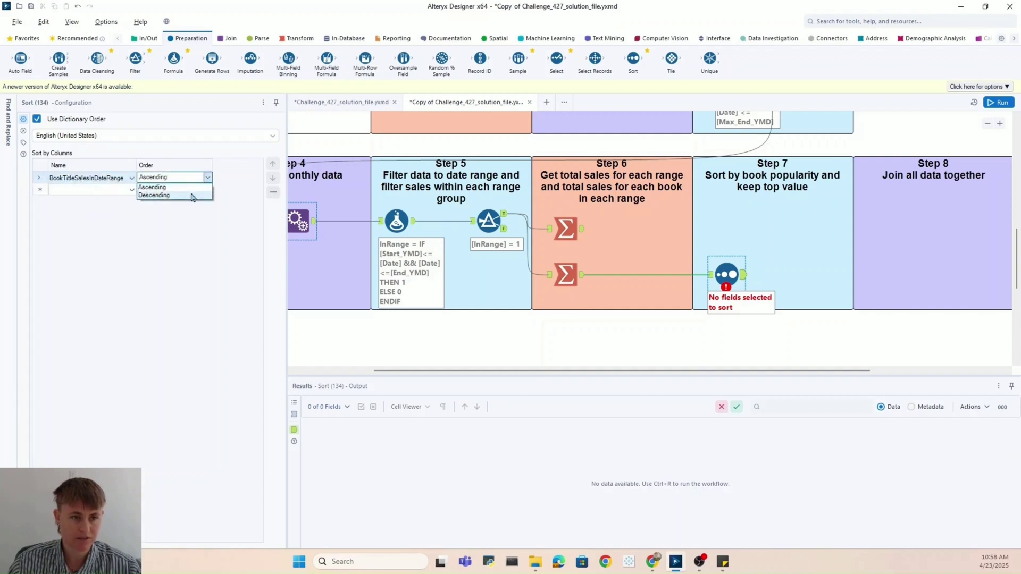
left_click(193, 197)
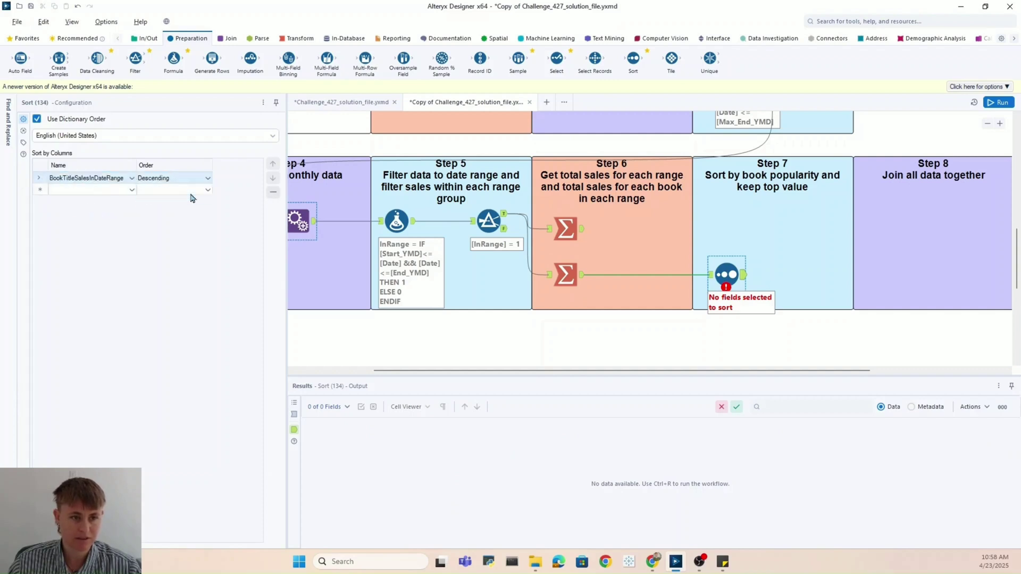
left_click(1001, 105)
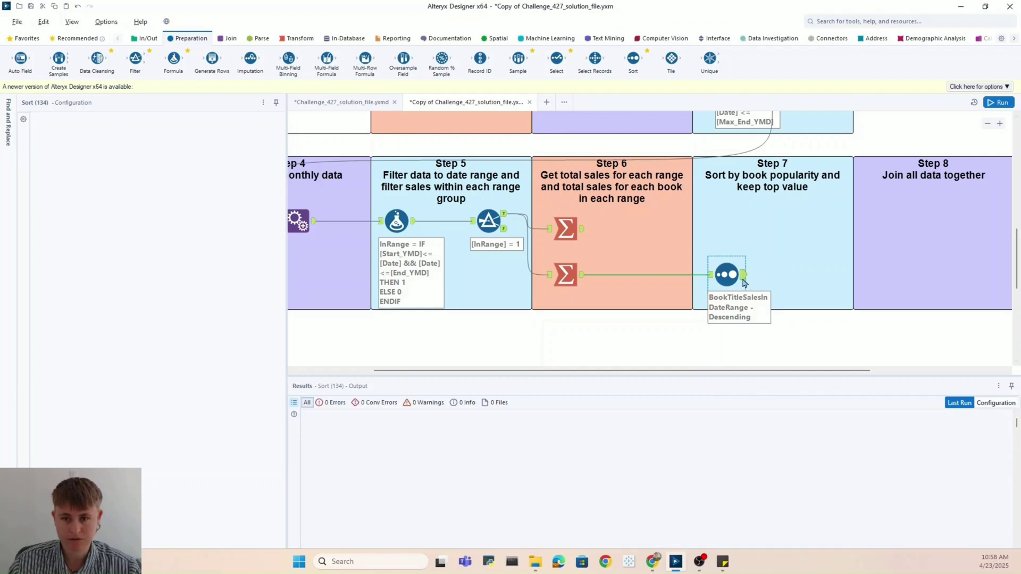
left_click(743, 280)
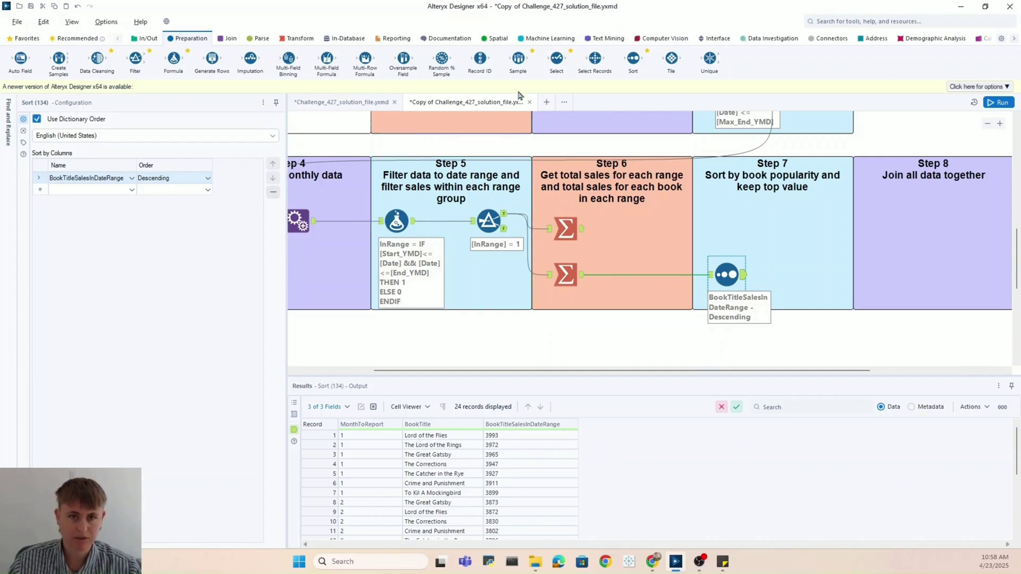
Add a Sample tool after the Sort that keeps the first 1 row for each MonthToReport group
left_click_drag(518, 71, 803, 278)
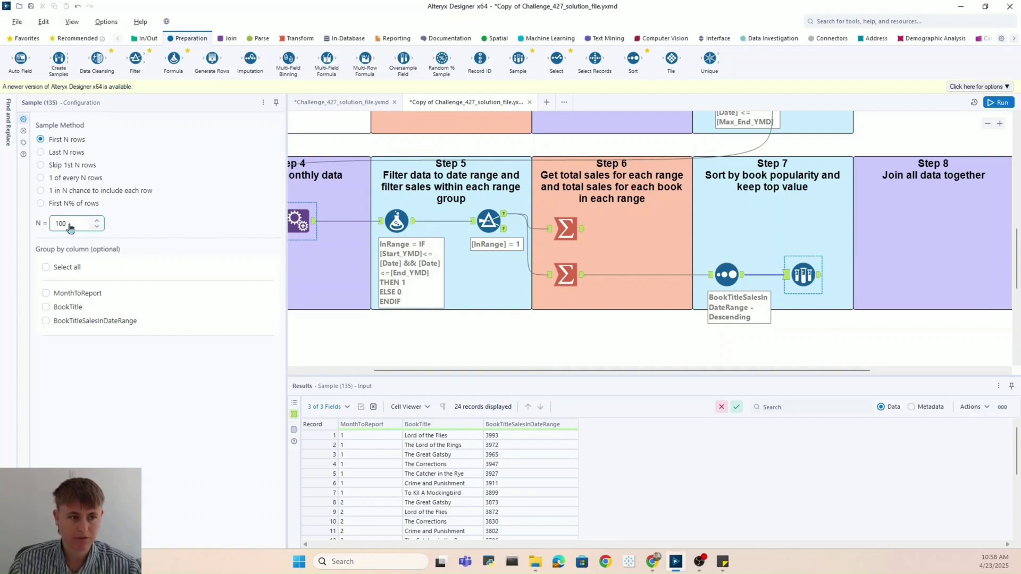
left_click_drag(70, 227, 52, 227)
type("1")
left_click_drag(73, 228, 51, 226)
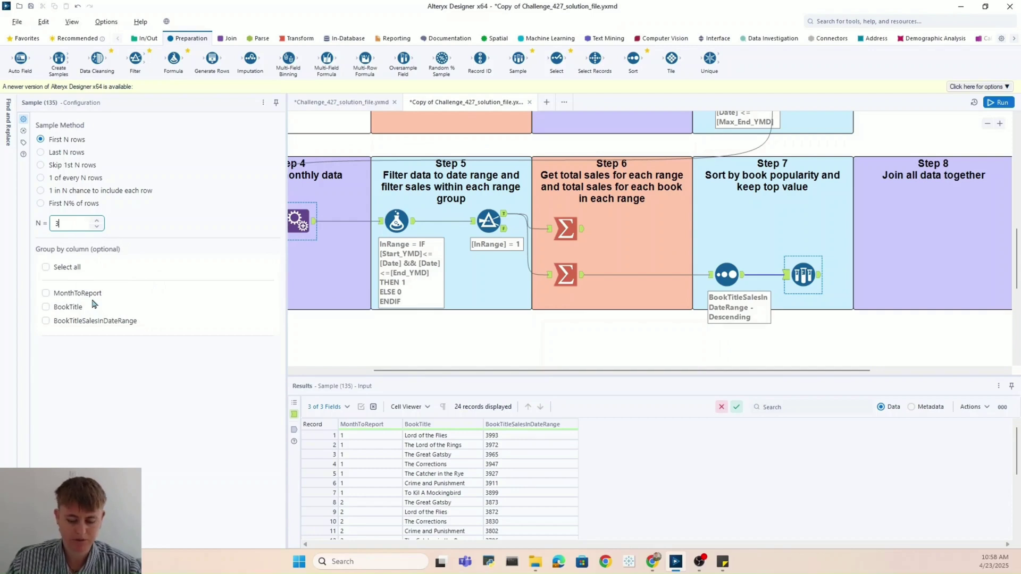
key("BackSpace")
type("1")
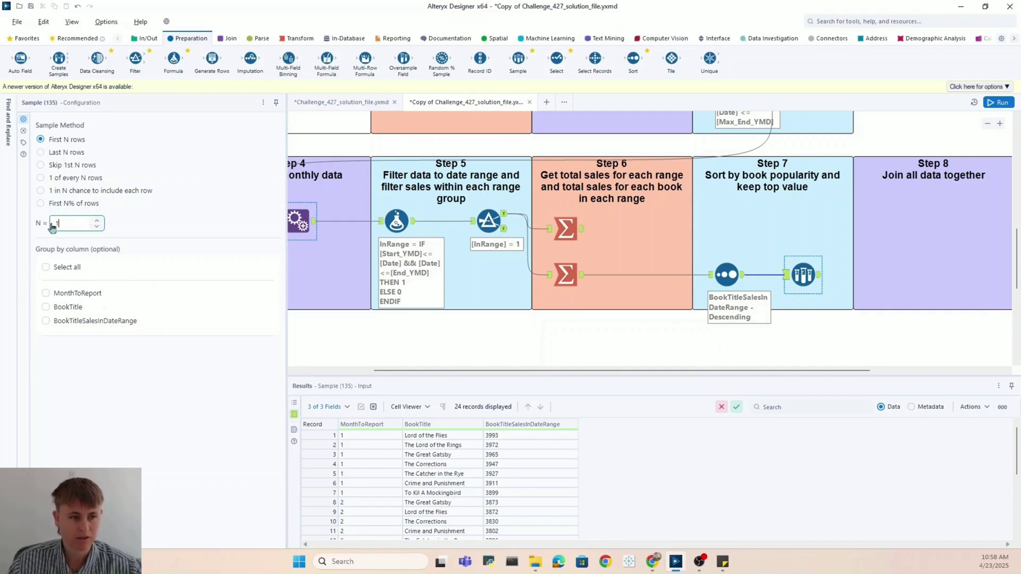
left_click(45, 294)
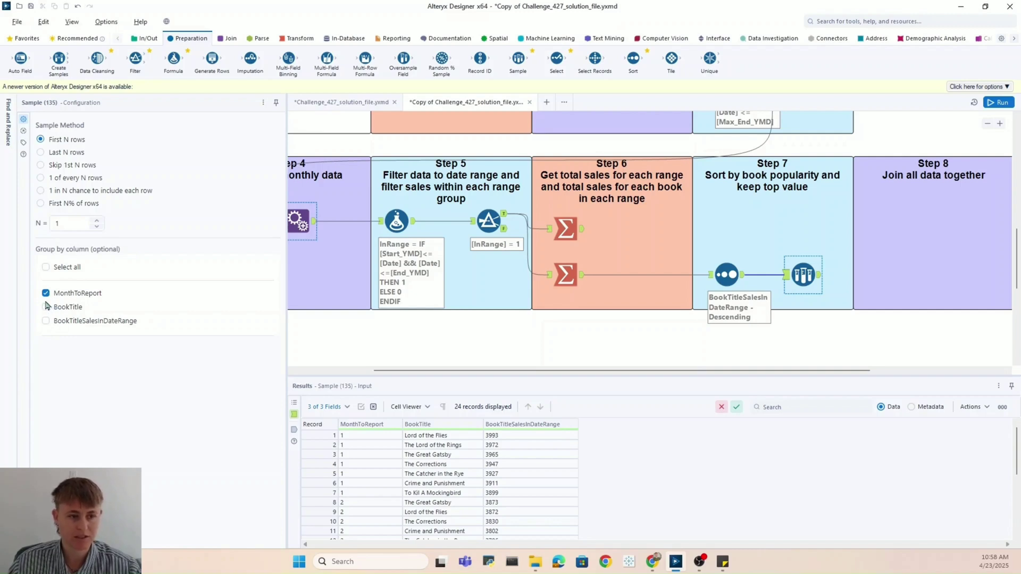
Run the workflow and compare the Sample tool's output with the challenge instructions
left_click(998, 102)
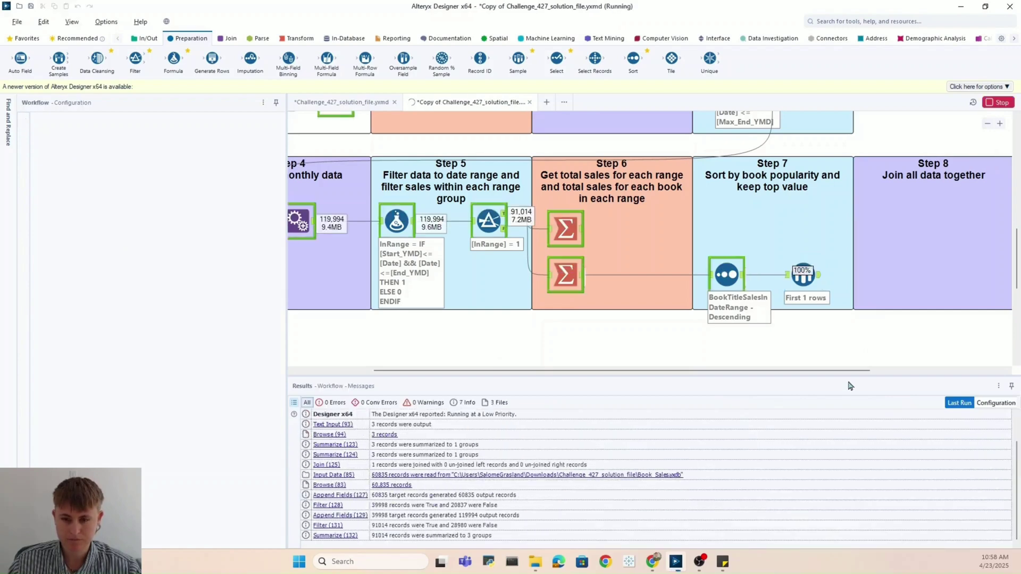
left_click_drag(851, 372, 932, 371)
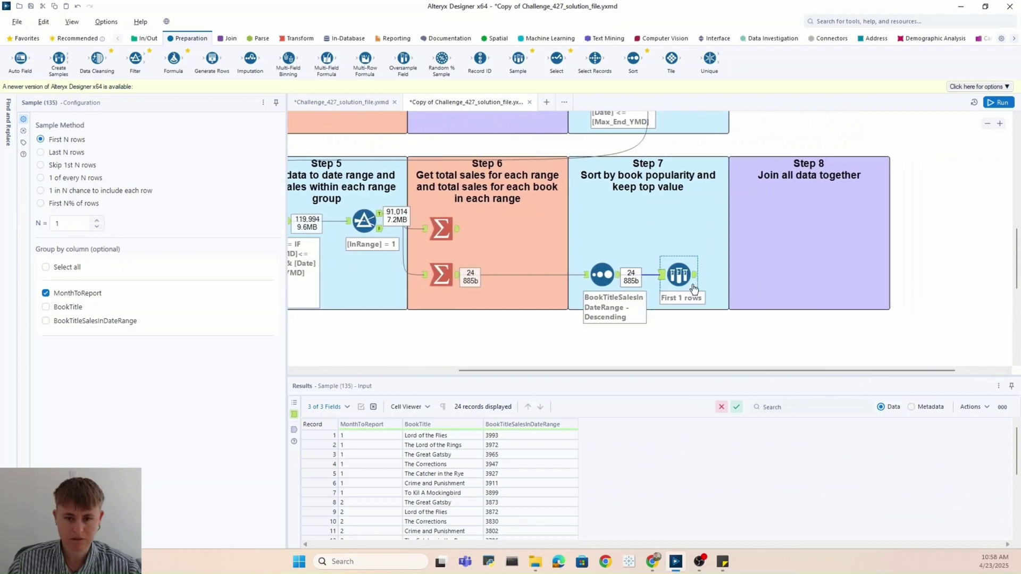
left_click(695, 275)
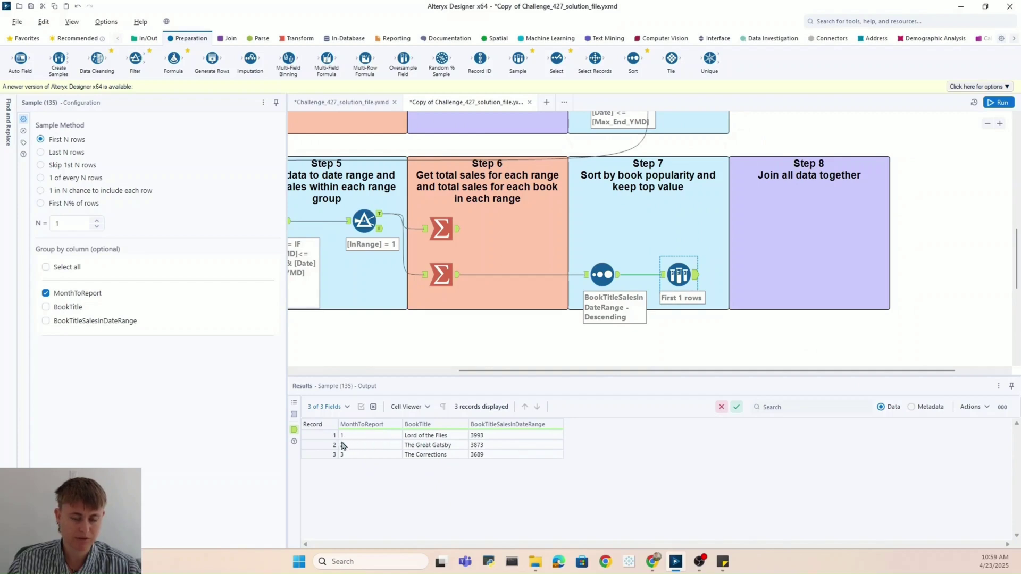
scroll(421, 366, "up", 7)
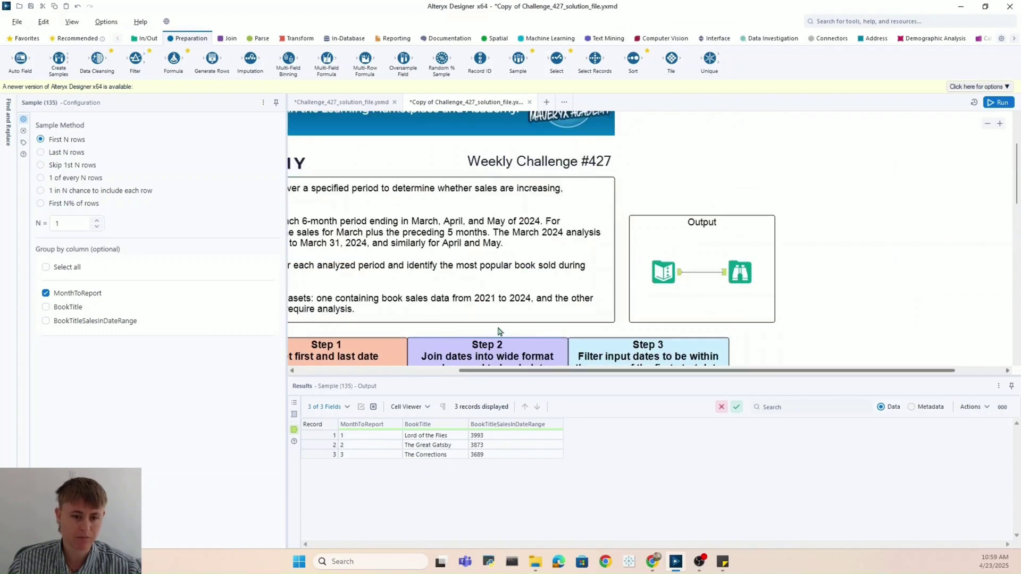
Open the expected result in the Output section and compare its fields with the Sample tool's output
scroll(511, 351, "down", 8)
scroll(495, 337, "down", 1)
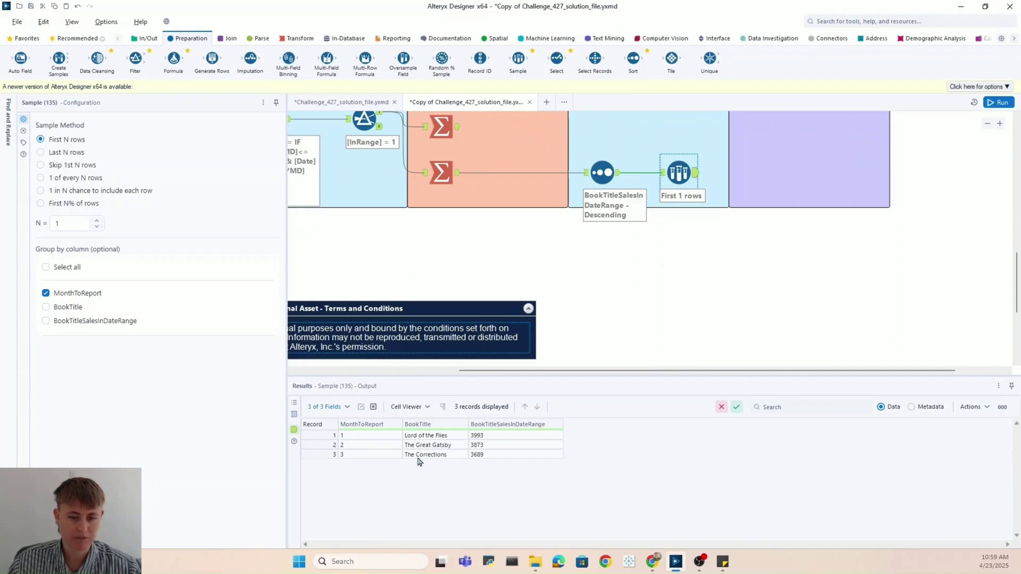
scroll(713, 292, "up", 2)
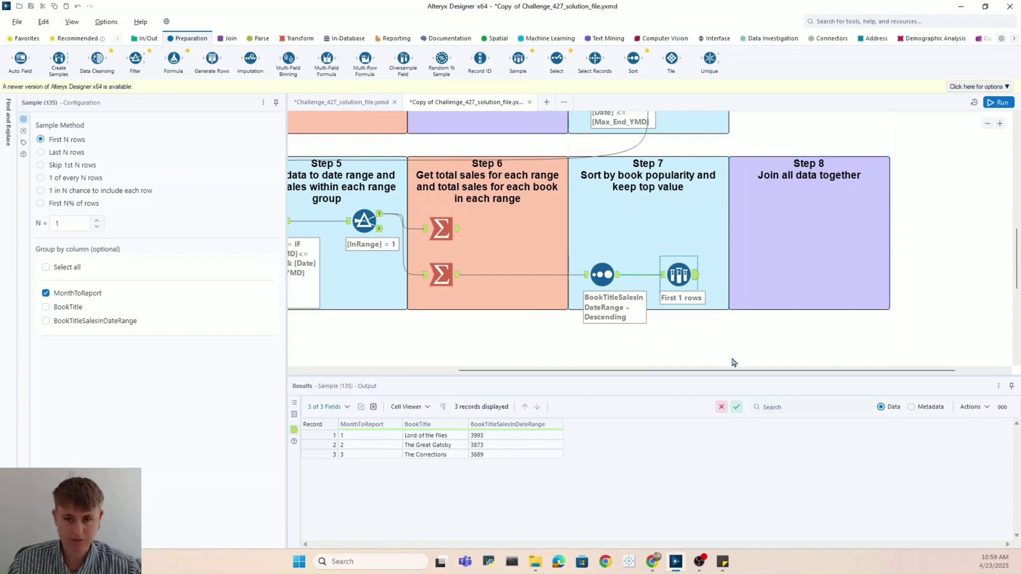
scroll(732, 362, "up", 8)
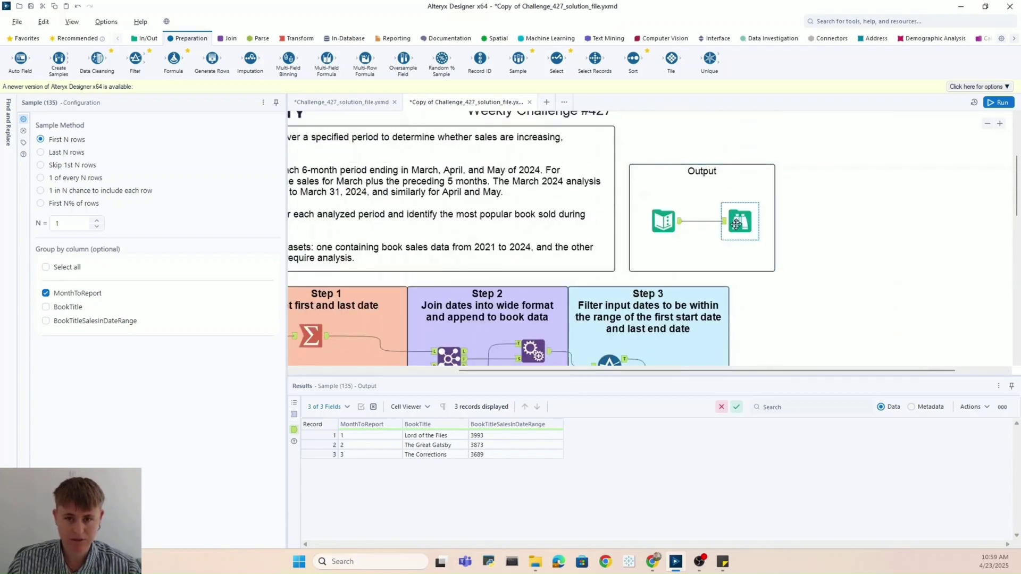
left_click(736, 224)
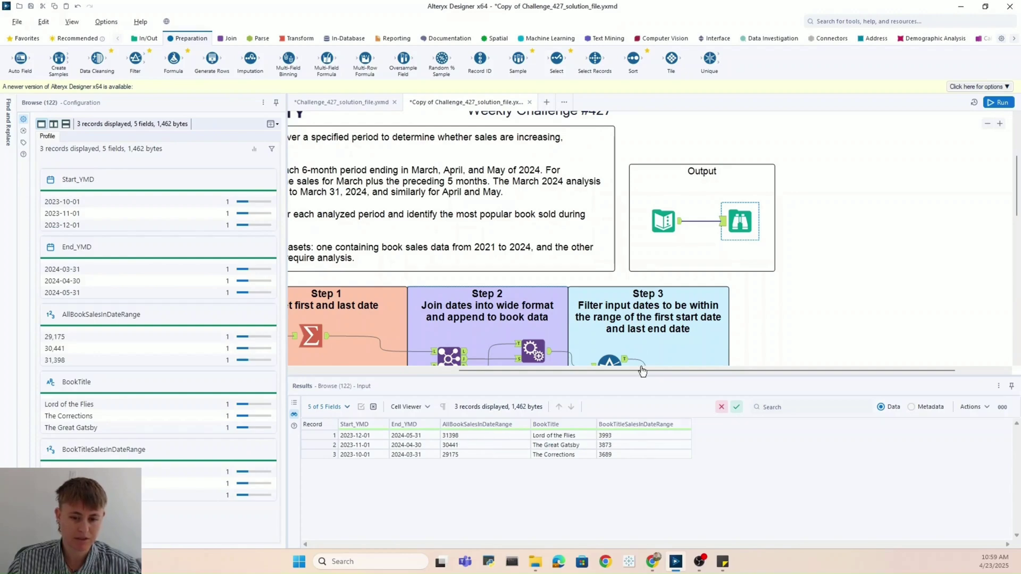
Add a Join Multiple tool to the Step 8 "Join all data together" container
scroll(642, 284, "down", 10)
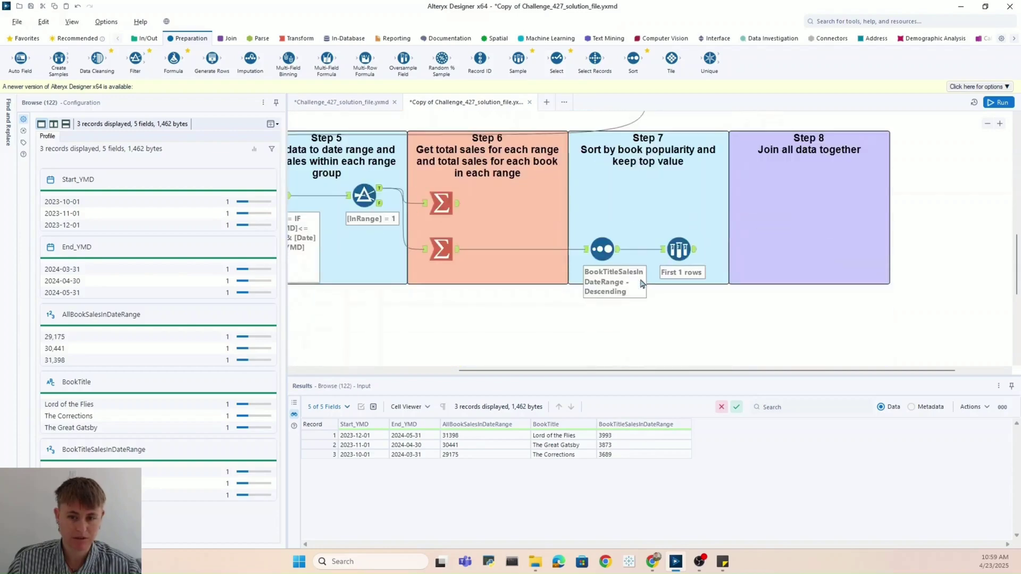
left_click(228, 38)
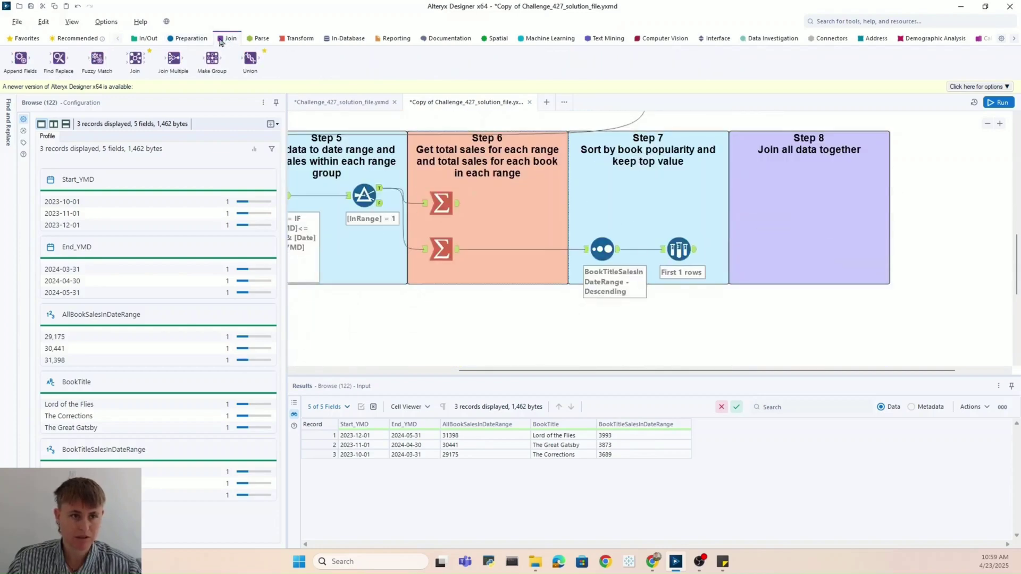
left_click_drag(174, 58, 817, 240)
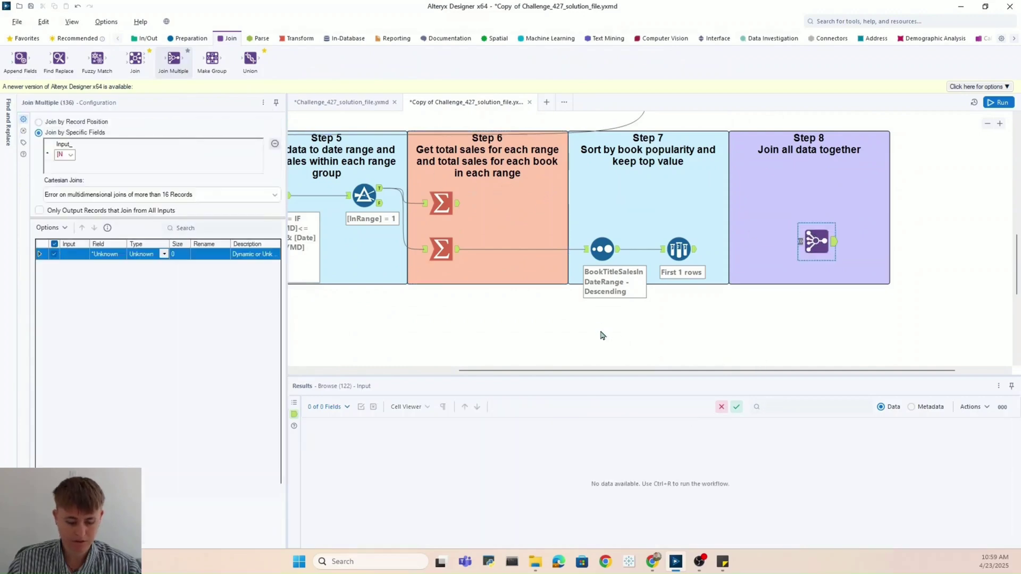
Connect the date-range Text Input, the upper Step 6 Summarize and the Step 7 Sample tool to the Join Multiple tool, in that order
scroll(603, 335, "down", 3)
scroll(602, 324, "up", 1)
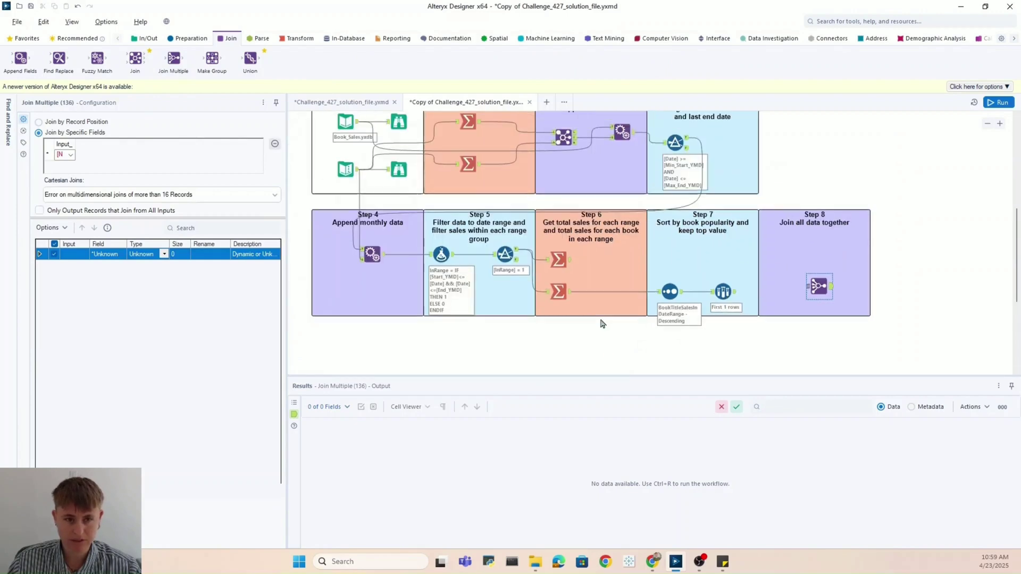
scroll(604, 324, "up", 1)
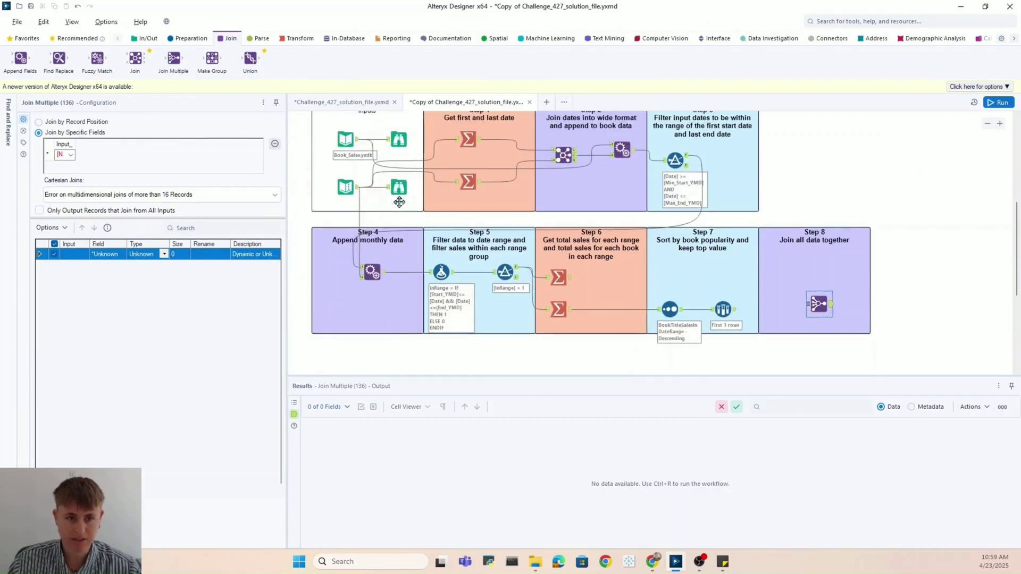
scroll(399, 202, "up", 1)
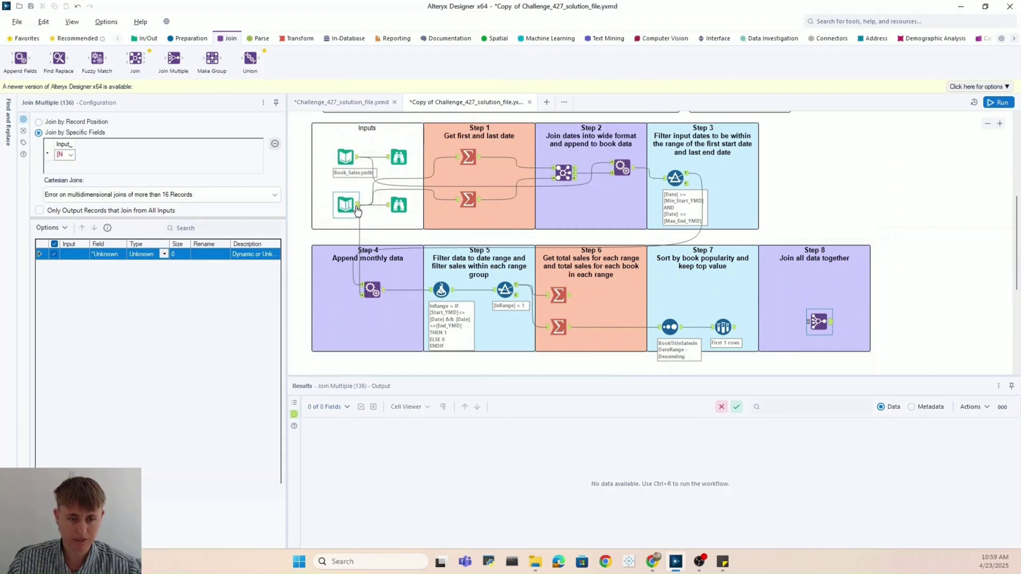
left_click_drag(357, 210, 808, 322)
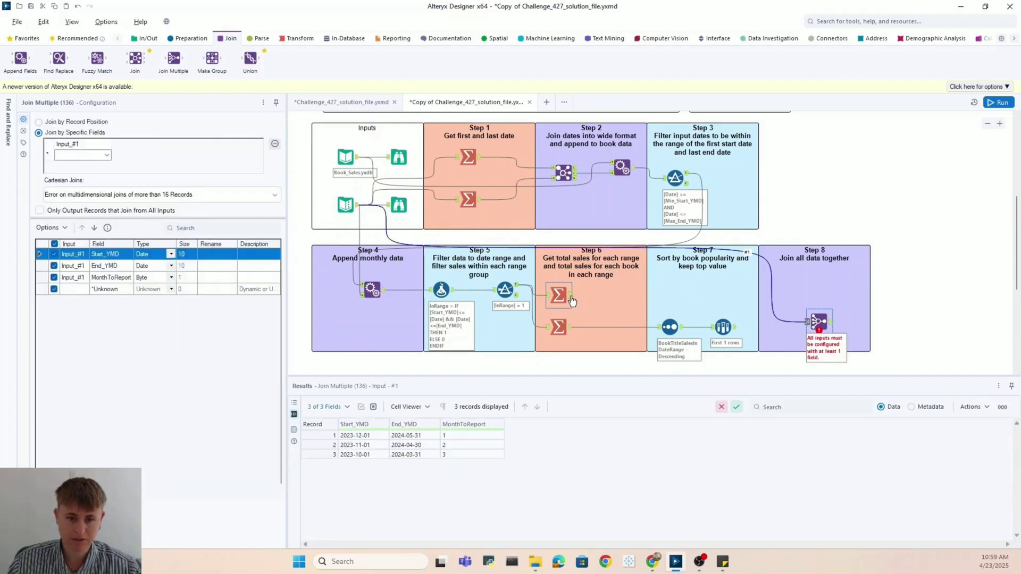
left_click_drag(572, 302, 813, 324)
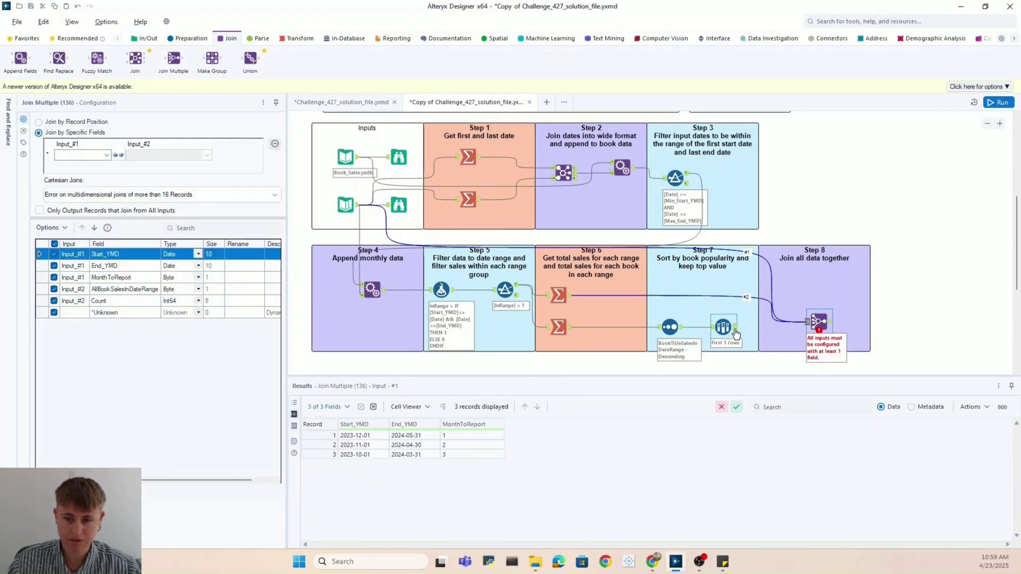
left_click_drag(736, 331, 813, 323)
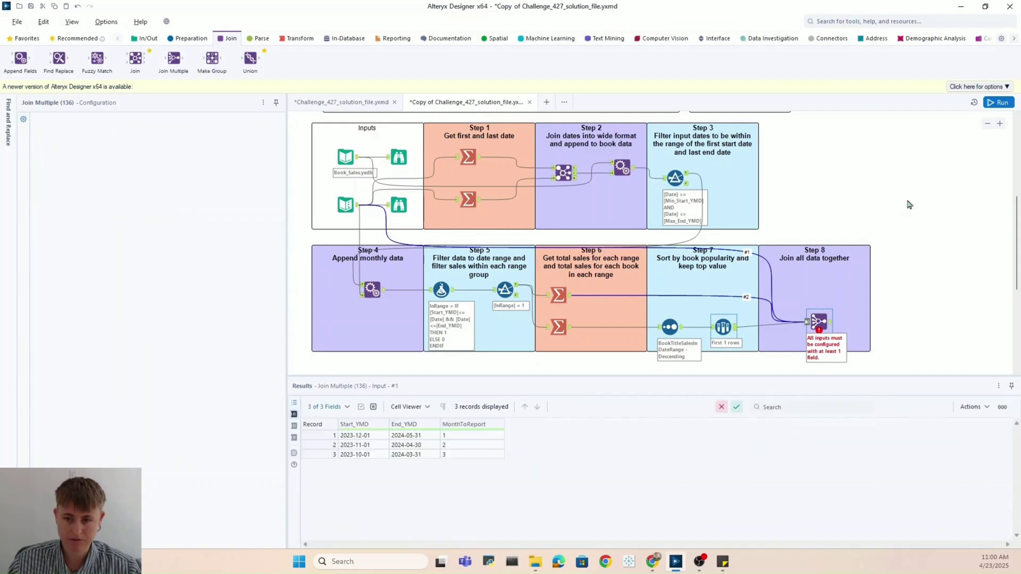
Run the workflow and set the Join Multiple fields to MonthToReport for Input_#1, AllBookSalesInDateRange for Input_#2 and MonthToReport for Input_#3
left_click(999, 103)
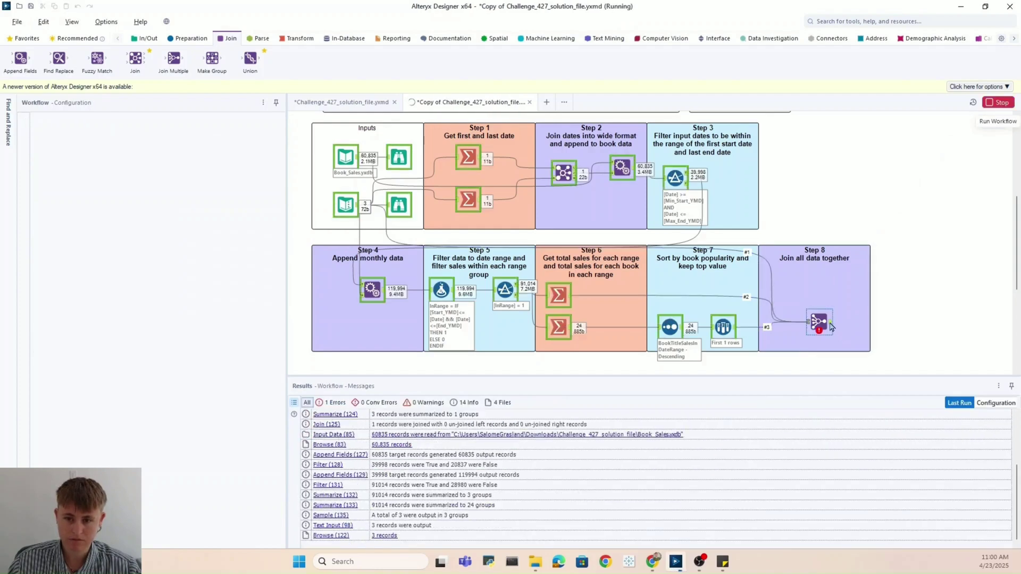
left_click(834, 332)
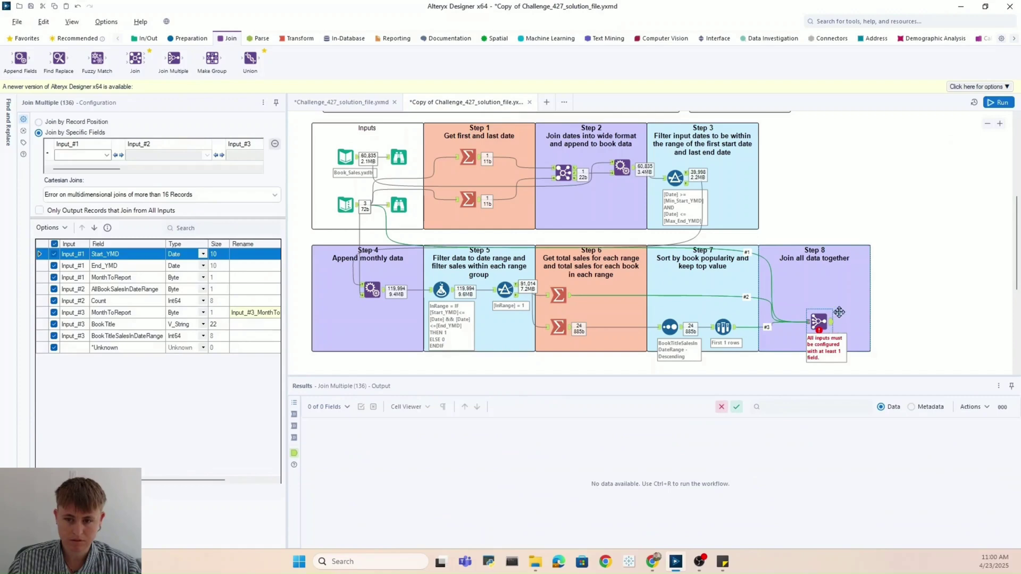
left_click(90, 155)
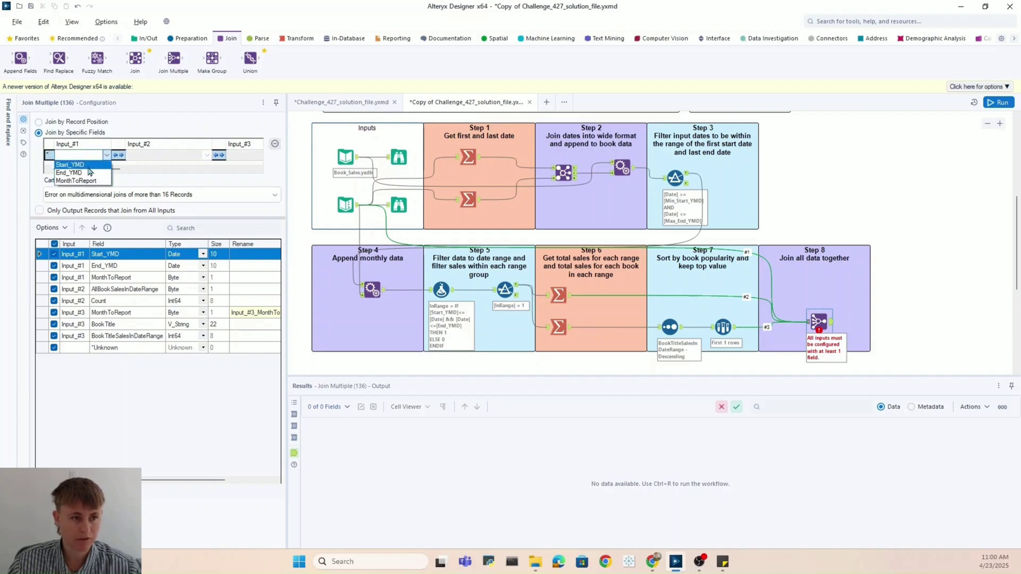
left_click(92, 182)
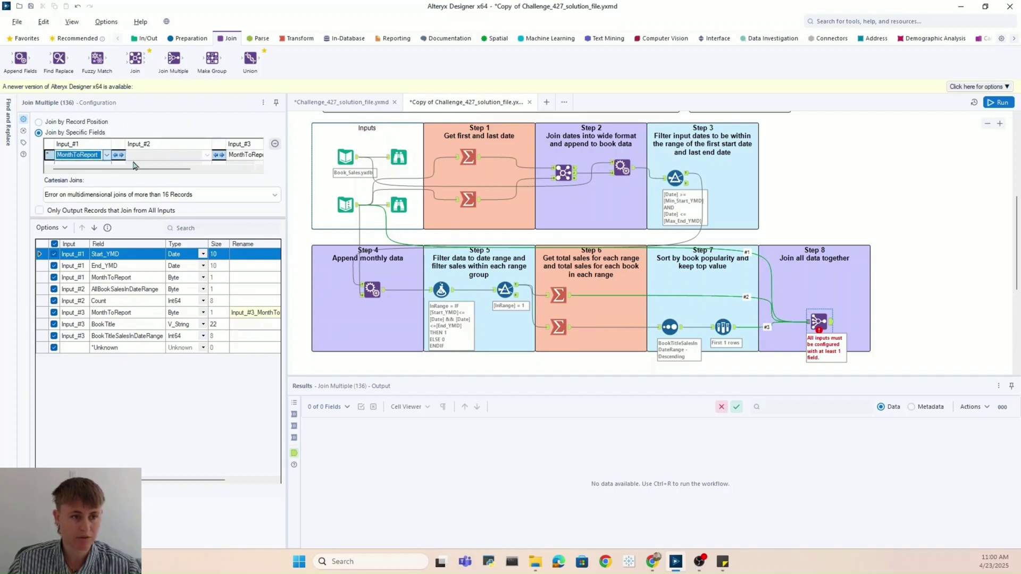
left_click(179, 158)
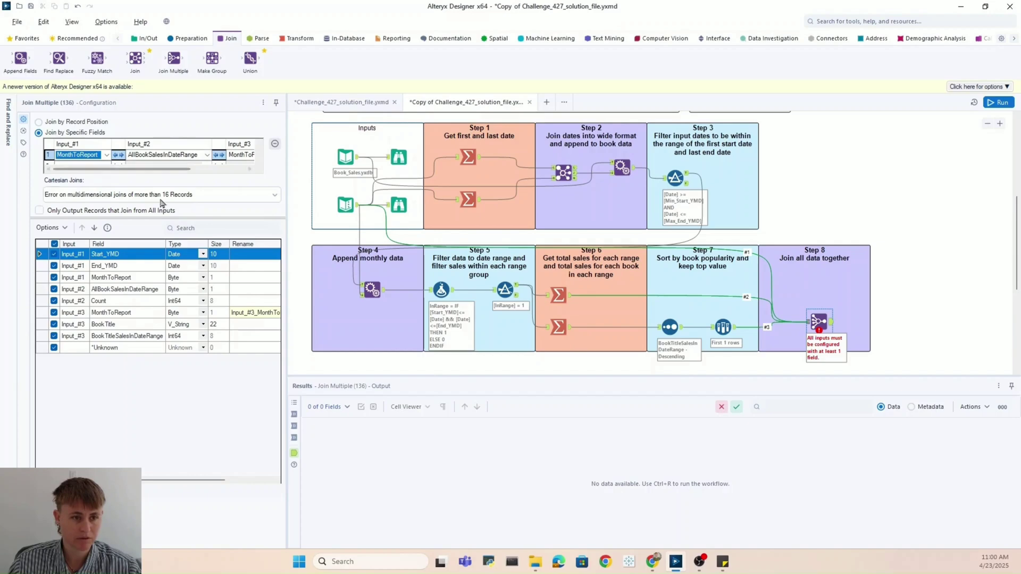
left_click(160, 167)
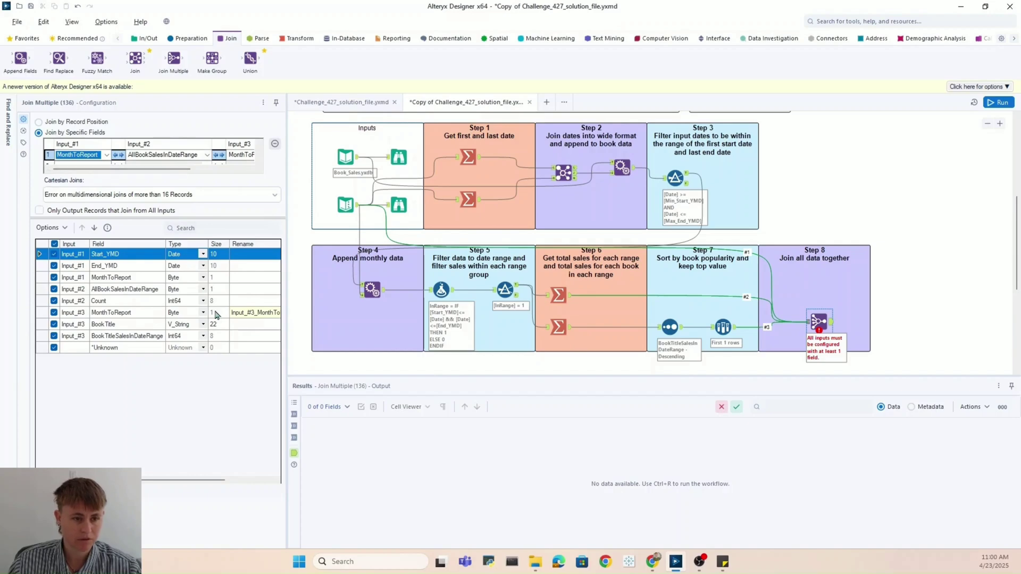
Exclude the MonthToReport fields of Input_#1 and Input_#3 from the join output, and run the workflow to examine the joined records
left_click(54, 278)
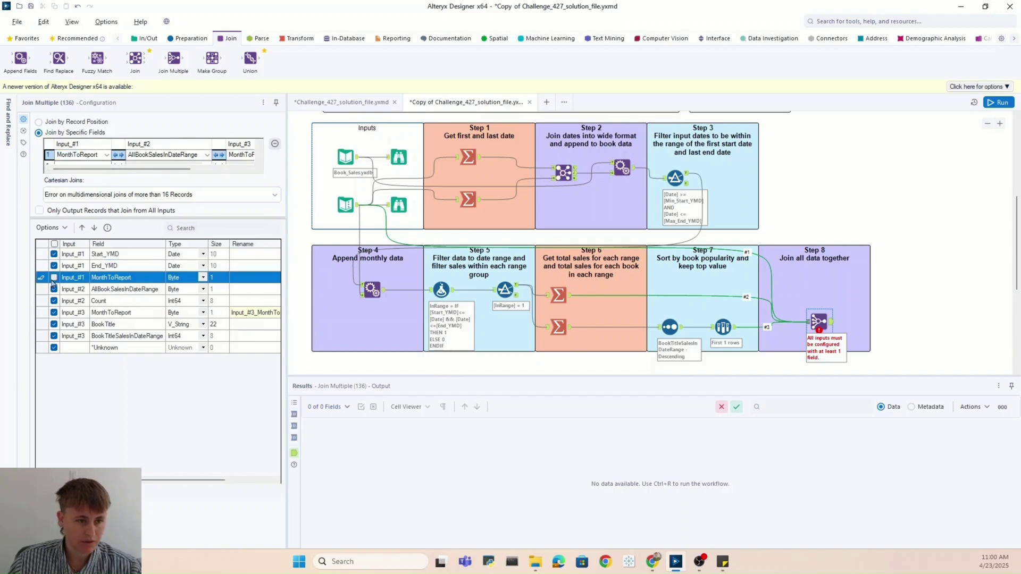
left_click(54, 313)
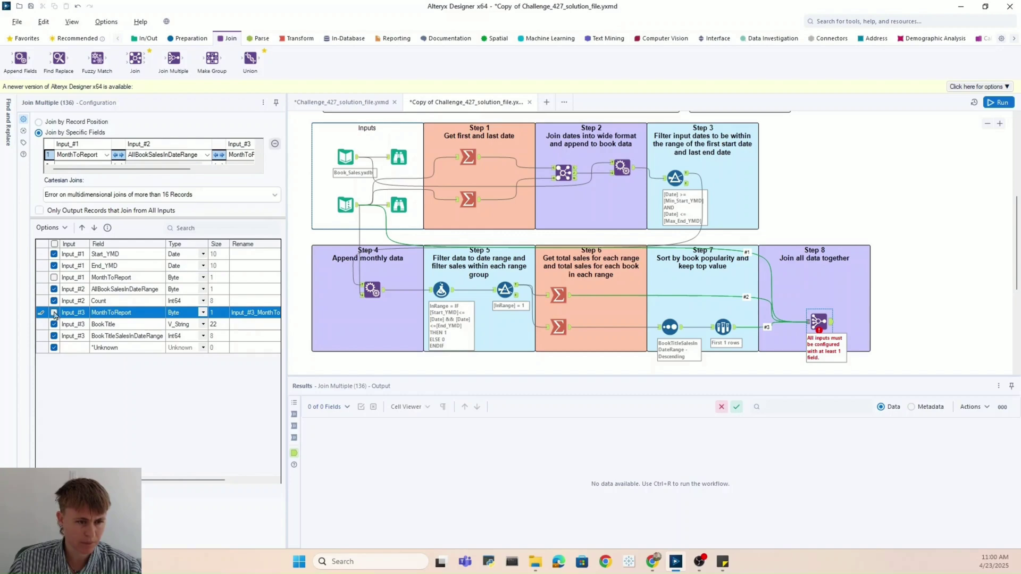
left_click(1003, 106)
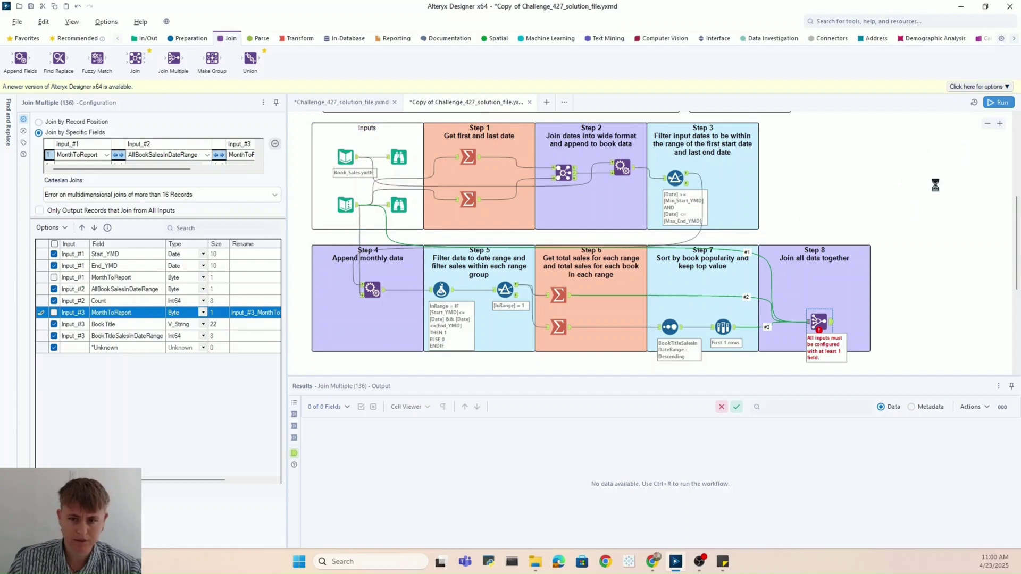
left_click(831, 328)
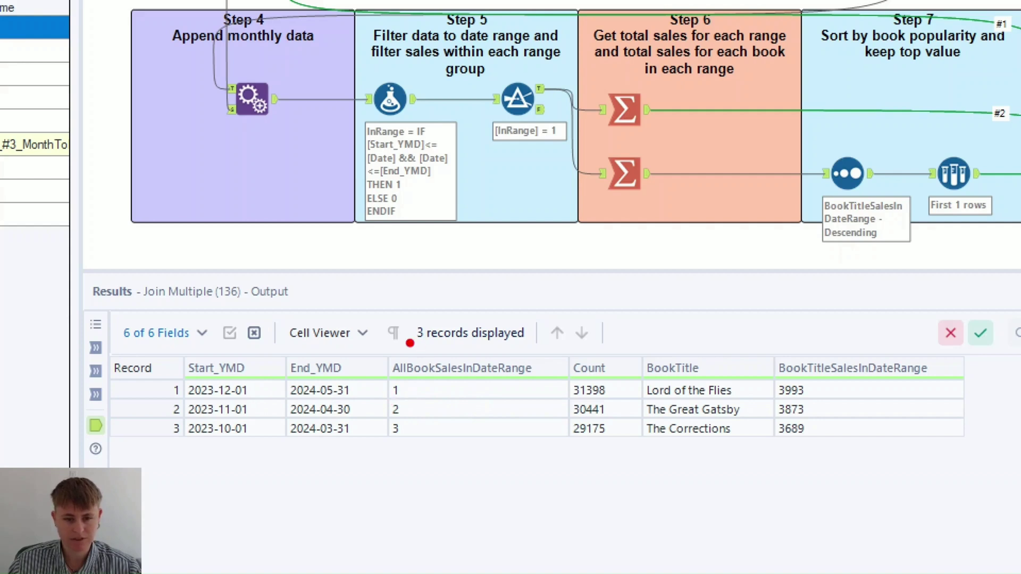
left_click_drag(409, 343, 525, 454)
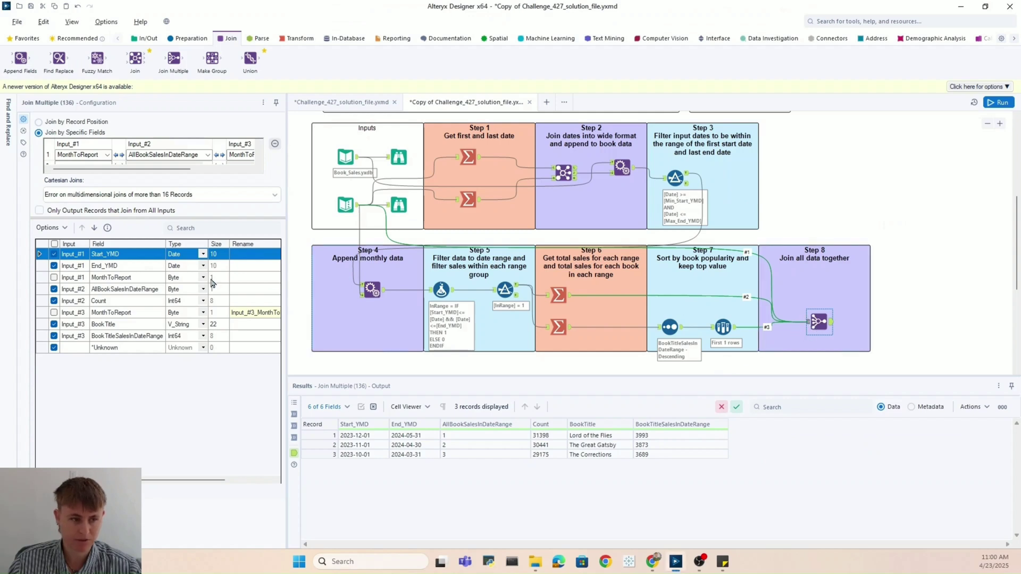
Exclude Input_#2's AllBookSalesInDateRange field, rename Count to AllBookSalesInDateRange, and run the workflow to view the joined output
left_click(54, 291)
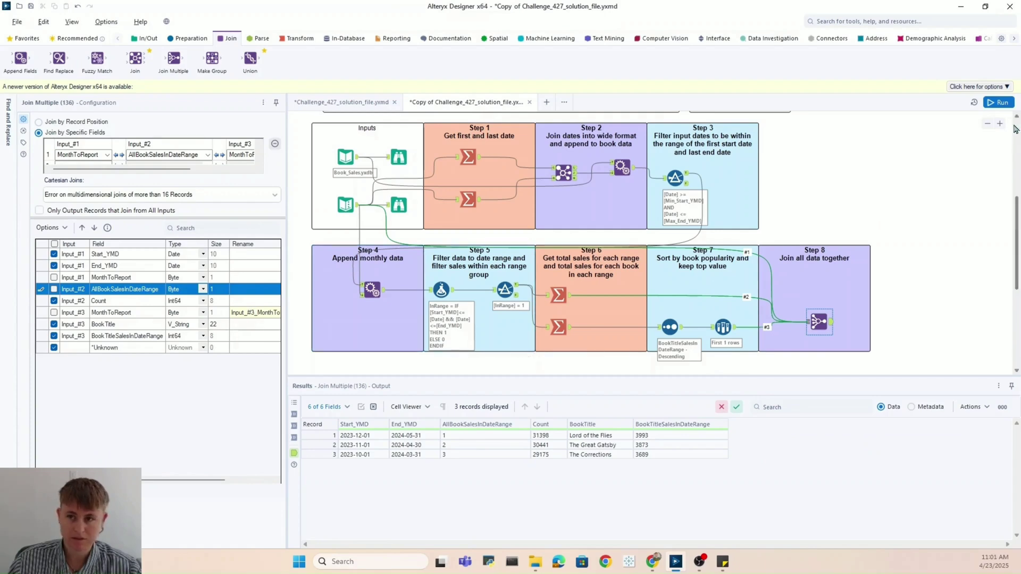
left_click(243, 301)
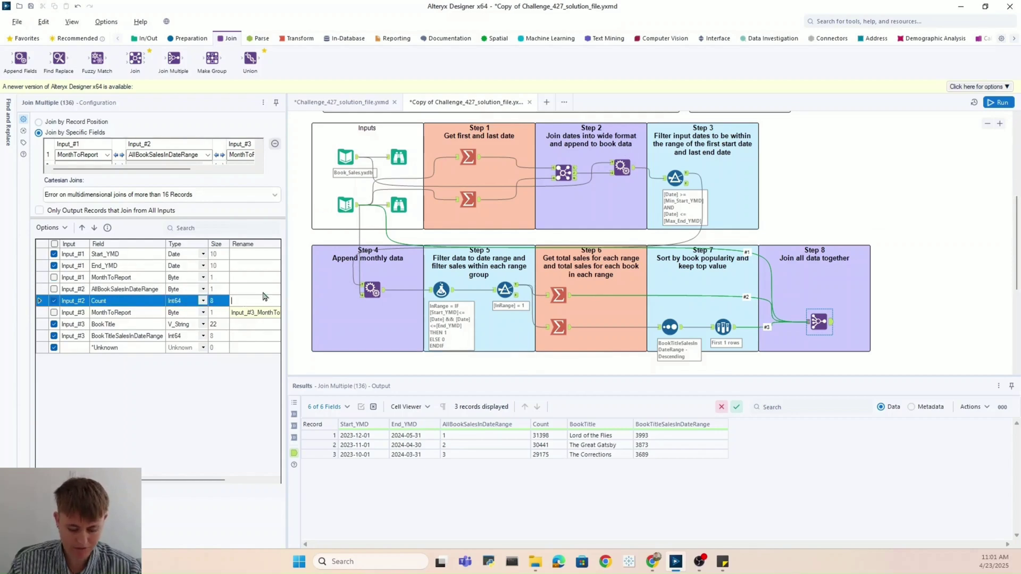
type("AllBook")
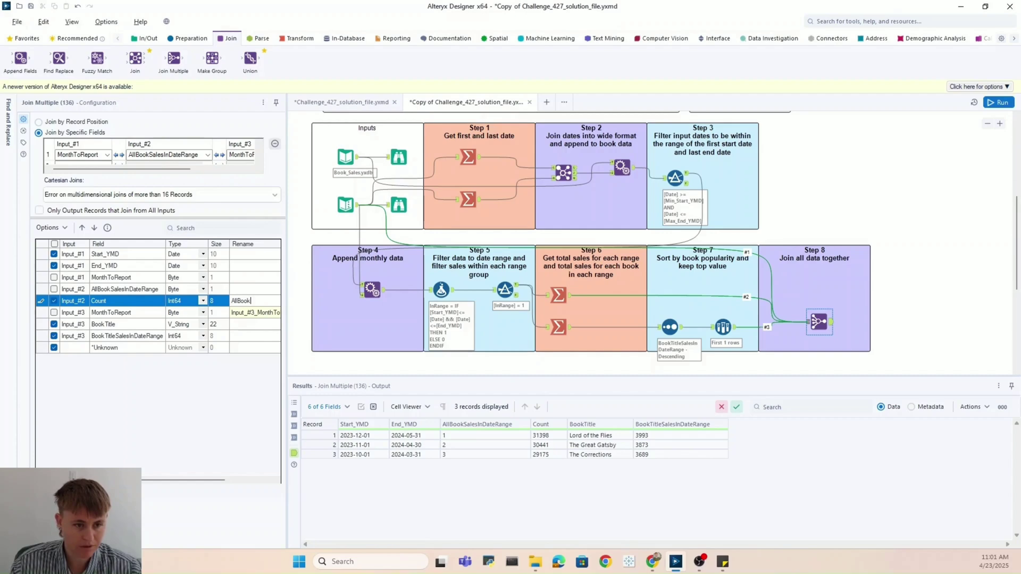
type("SalesIn")
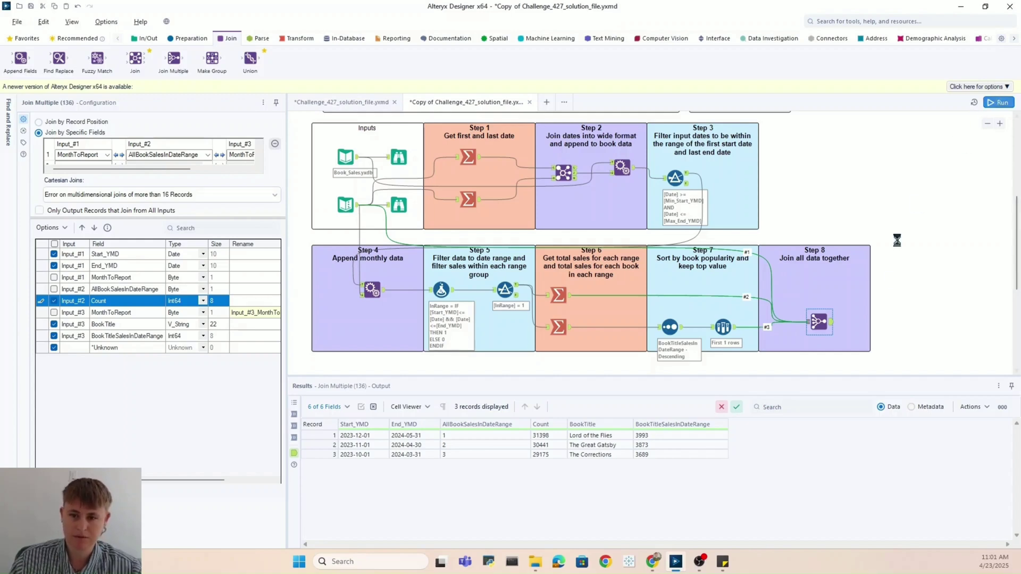
left_click(880, 318)
key("ctrl+r")
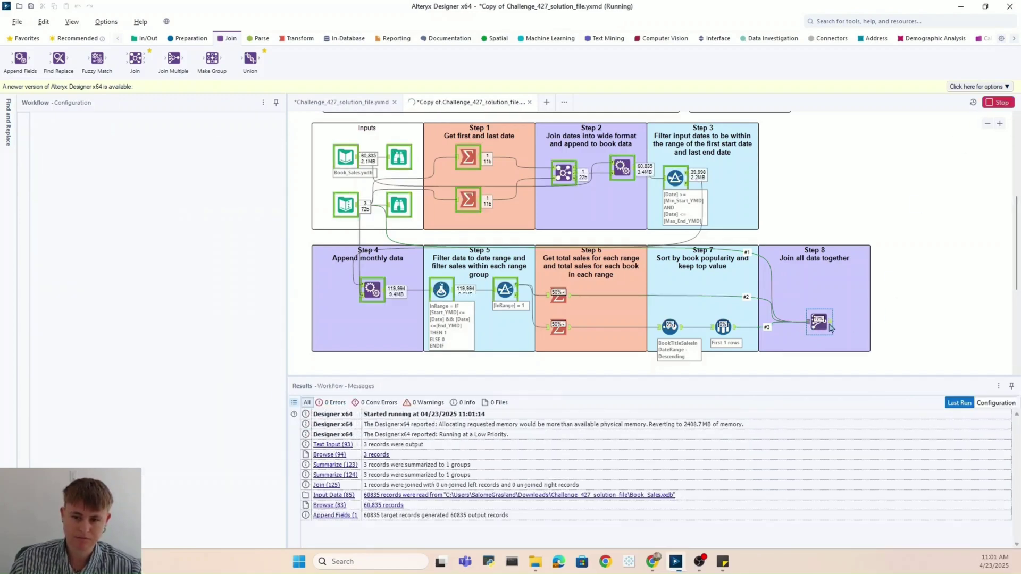
left_click(830, 324)
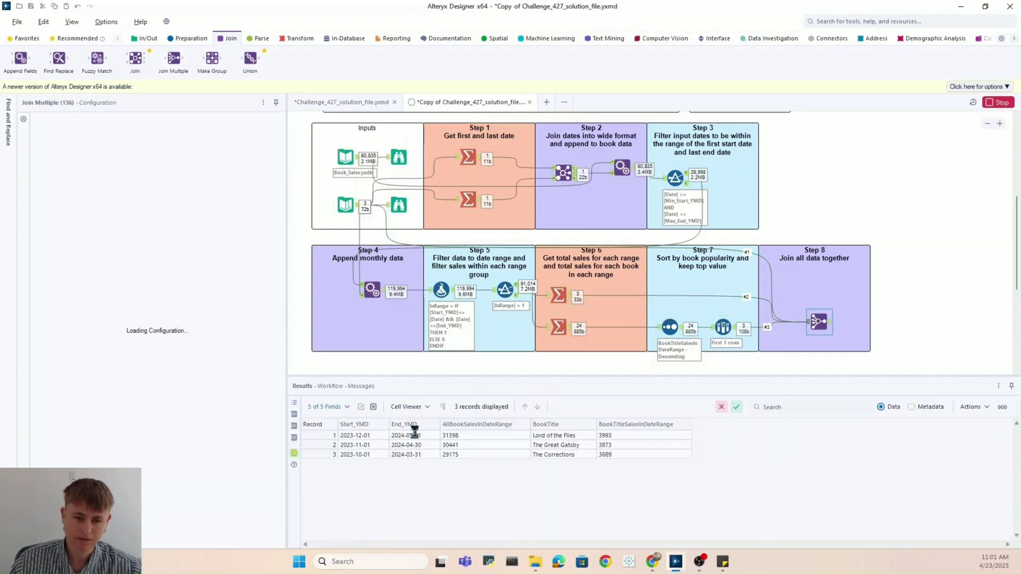